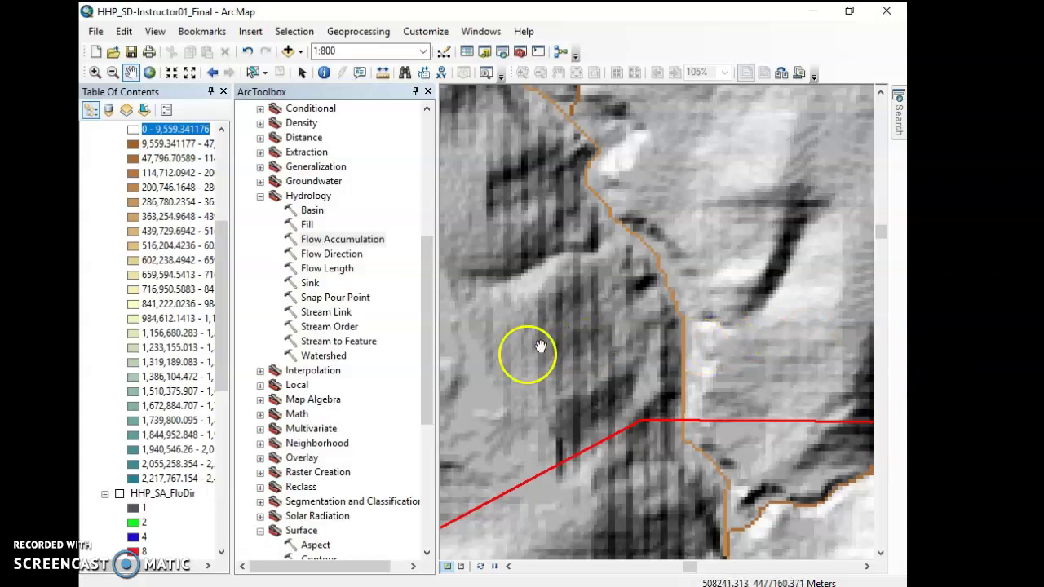
Collapse the HHP_SA_FloAcc legend and switch that layer off, leaving hillshade and park boundary visible
{"action": "scroll", "coordinate": [84, 434], "scroll_direction": "down", "scroll_amount": 8}
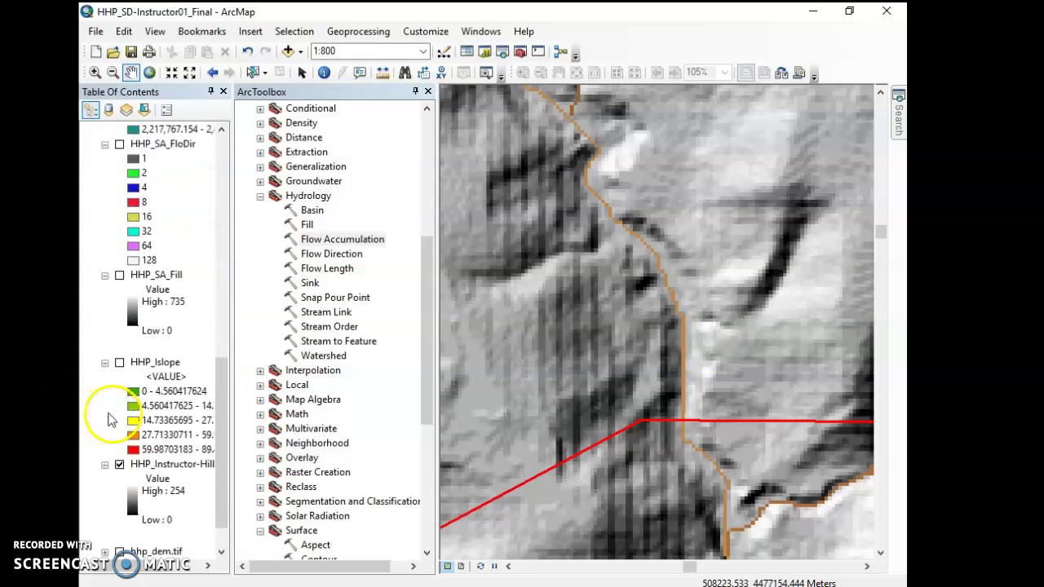
{"action": "scroll", "coordinate": [106, 418], "scroll_direction": "up", "scroll_amount": 10}
{"action": "scroll", "coordinate": [145, 420], "scroll_direction": "up", "scroll_amount": 3}
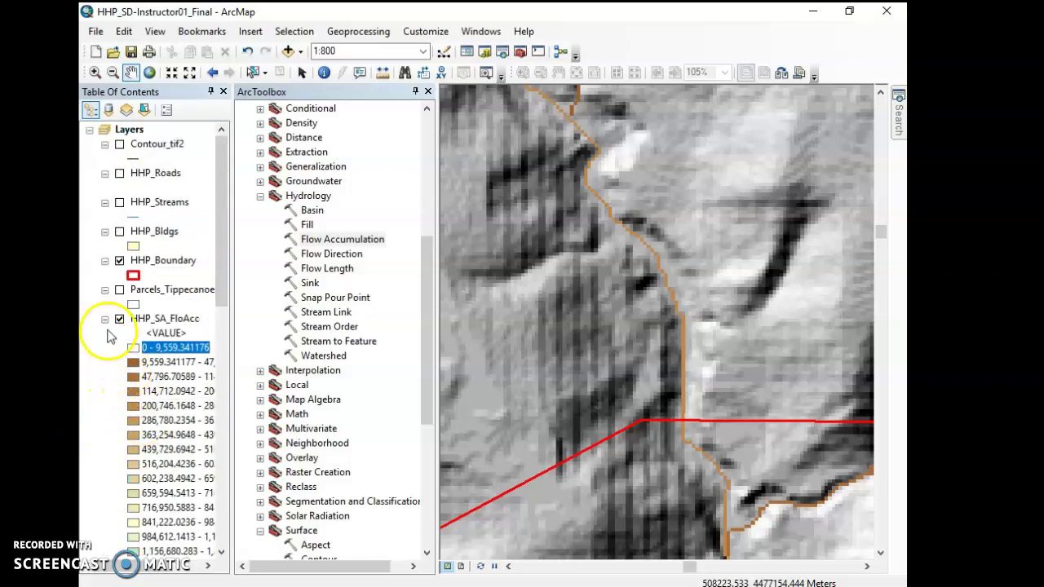
{"action": "left_click", "coordinate": [104, 319]}
{"action": "left_click", "coordinate": [119, 319]}
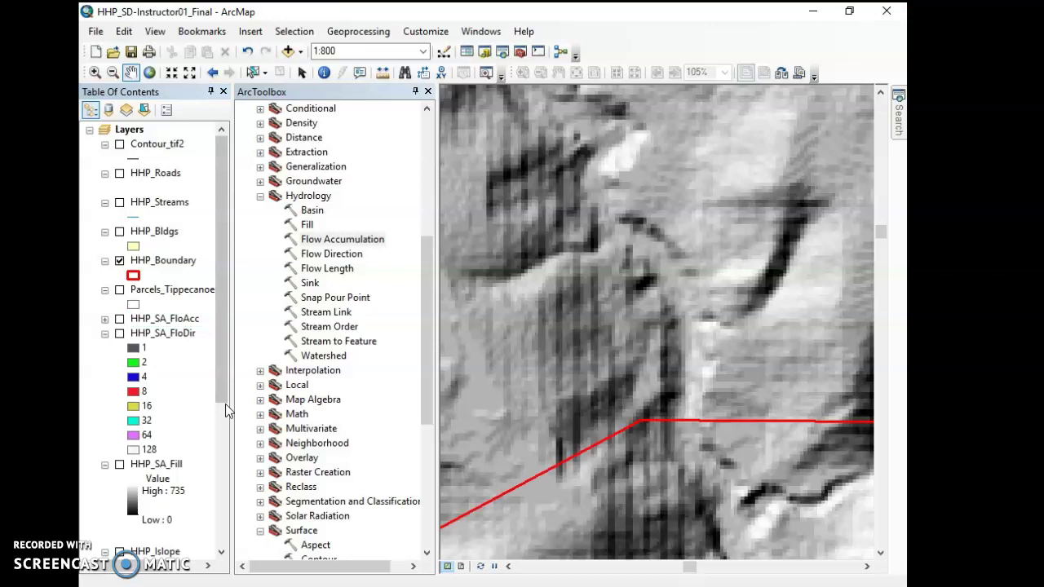
{"action": "right_click", "coordinate": [171, 268]}
Zoom to the HHP_Boundary layer's full extent and bring up the Catalog window
{"action": "left_click", "coordinate": [214, 329]}
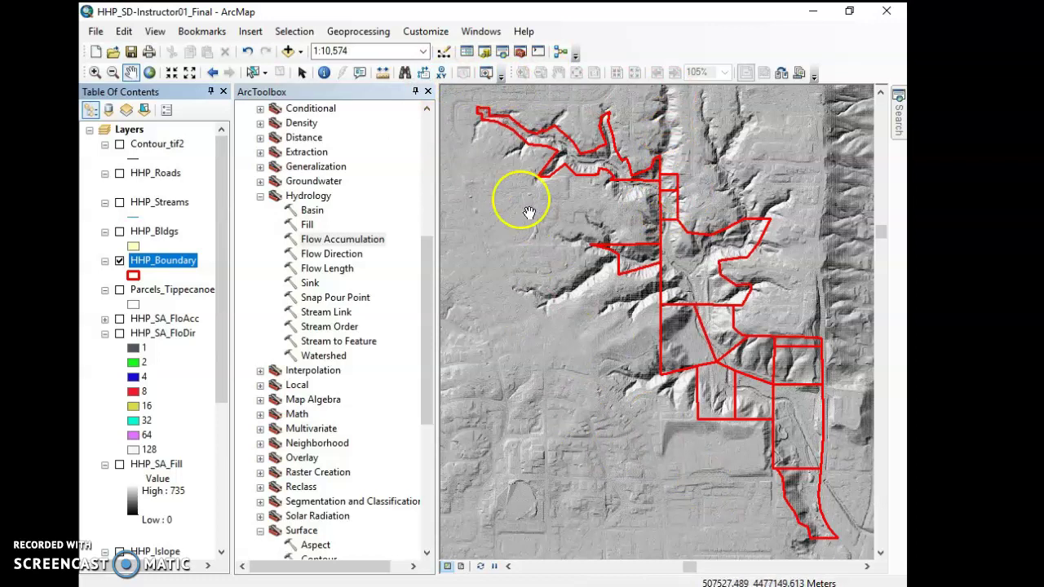
{"action": "left_click", "coordinate": [485, 52]}
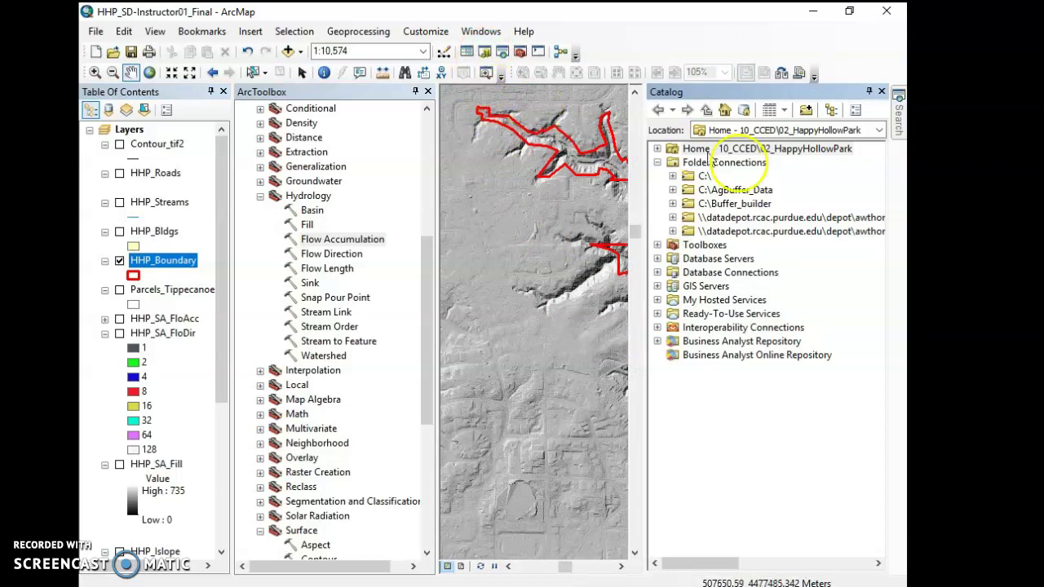
Drill down \datadepot > 10_CCED > 02_HappyHollowPark in Catalog and select the project folder
{"action": "left_click", "coordinate": [832, 231]}
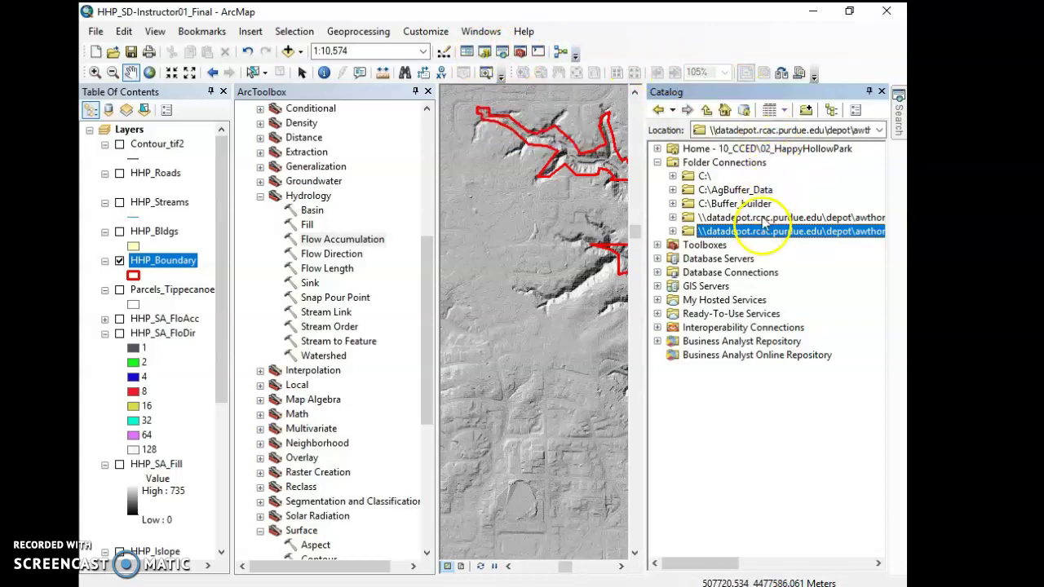
{"action": "left_click", "coordinate": [672, 231]}
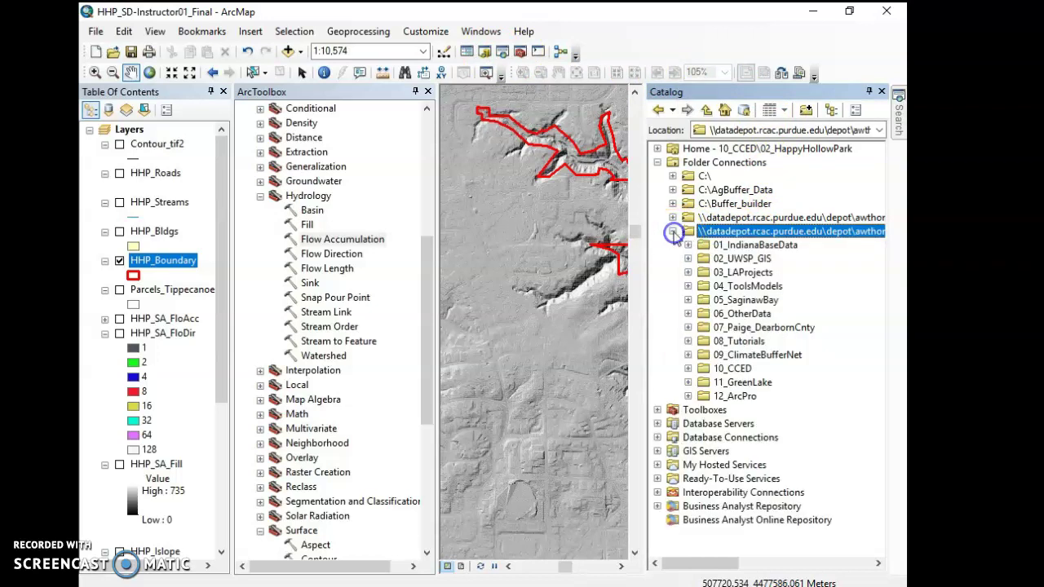
{"action": "left_click", "coordinate": [688, 368]}
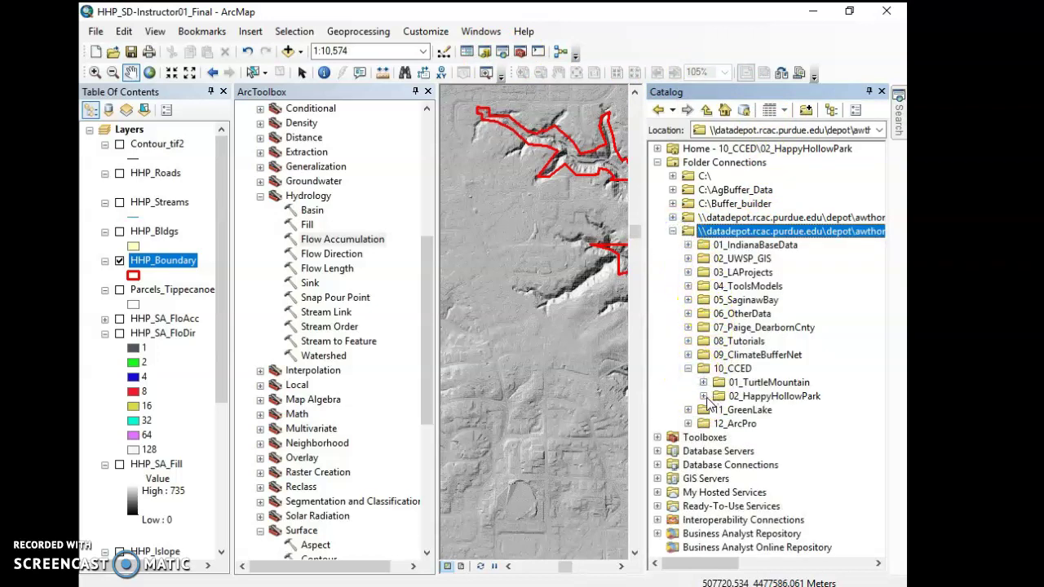
{"action": "left_click", "coordinate": [705, 397]}
{"action": "scroll", "coordinate": [838, 355], "scroll_direction": "up", "scroll_amount": 4}
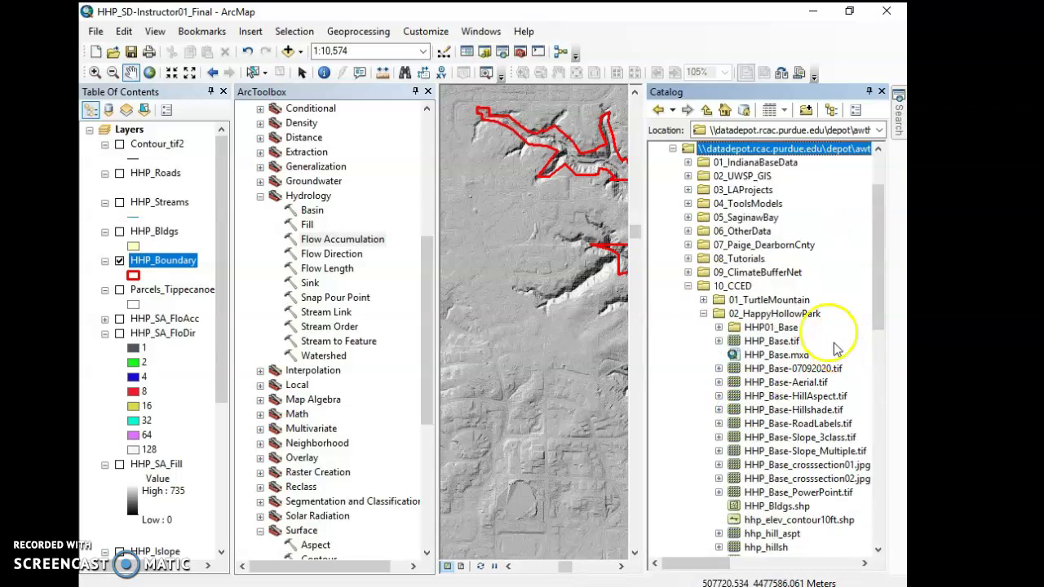
{"action": "left_click", "coordinate": [771, 315]}
Choose New > Shapefile on the 02_HappyHollowPark folder to begin a new shapefile
{"action": "right_click", "coordinate": [768, 317]}
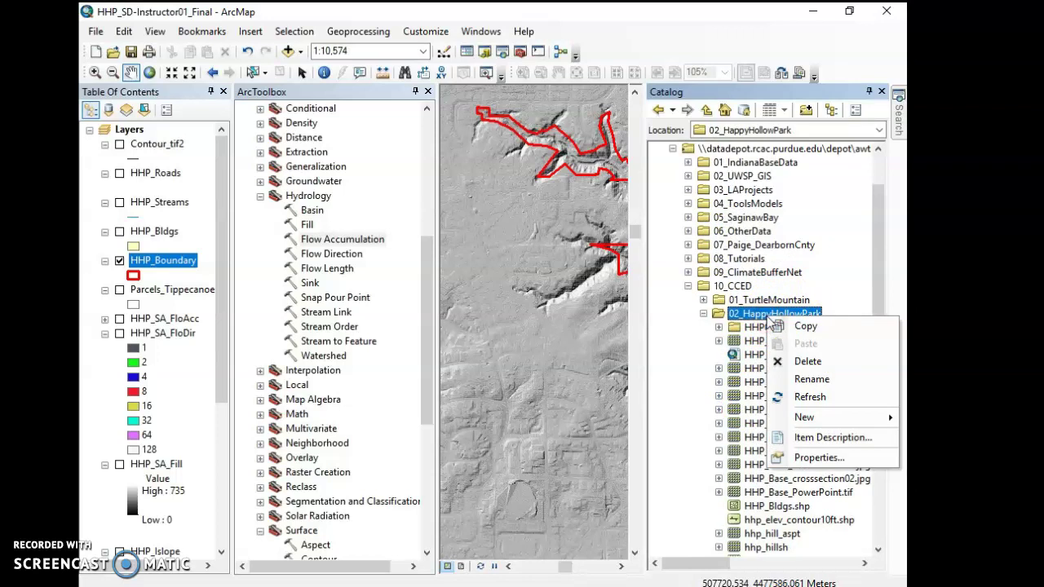
{"action": "mouse_move", "coordinate": [831, 425]}
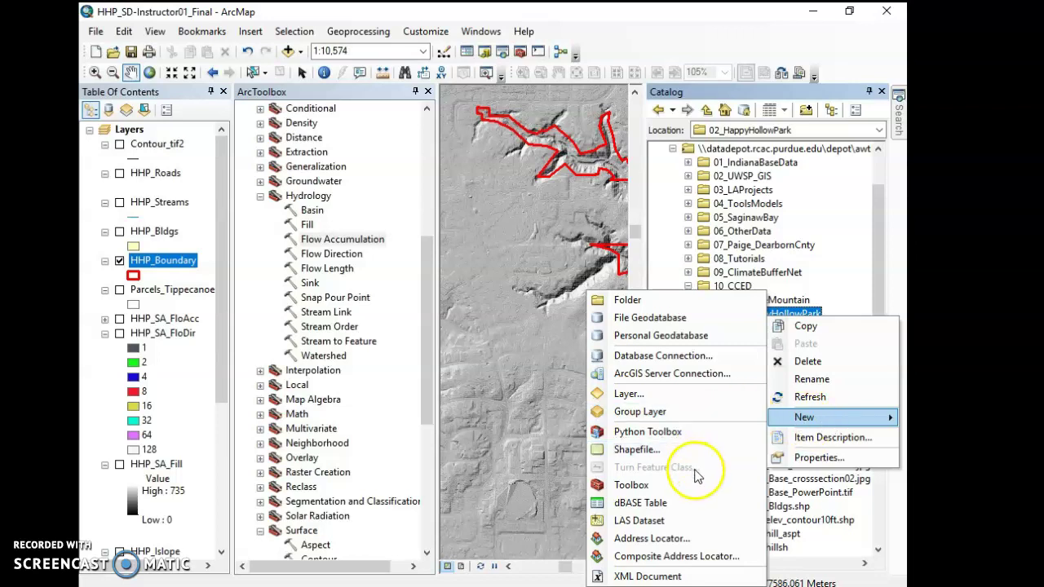
{"action": "left_click", "coordinate": [662, 455]}
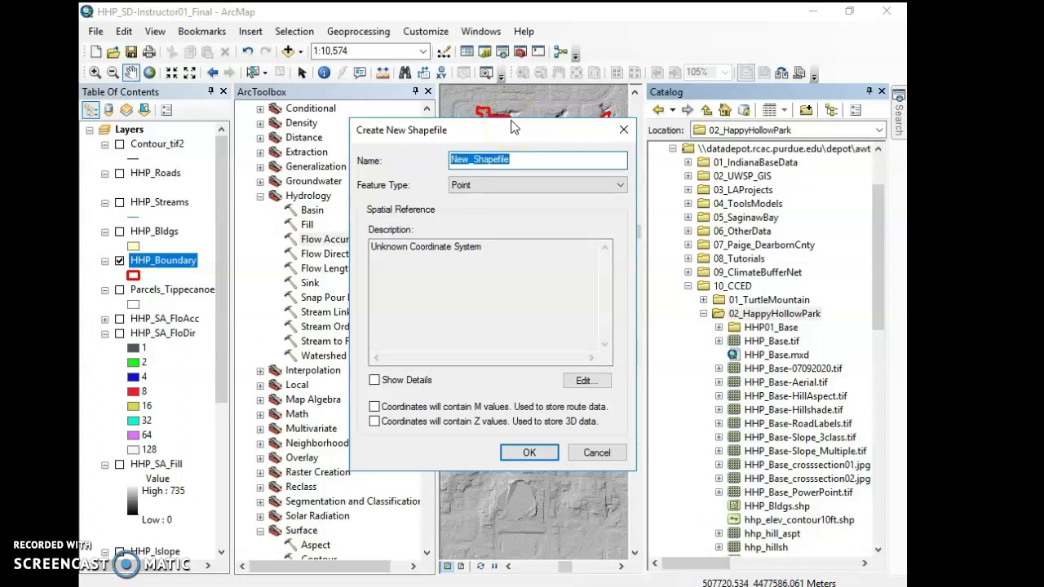
Name the new shapefile HHP_AOC and set its feature type to Polygon
{"action": "type", "text": "HHP_AOC"}
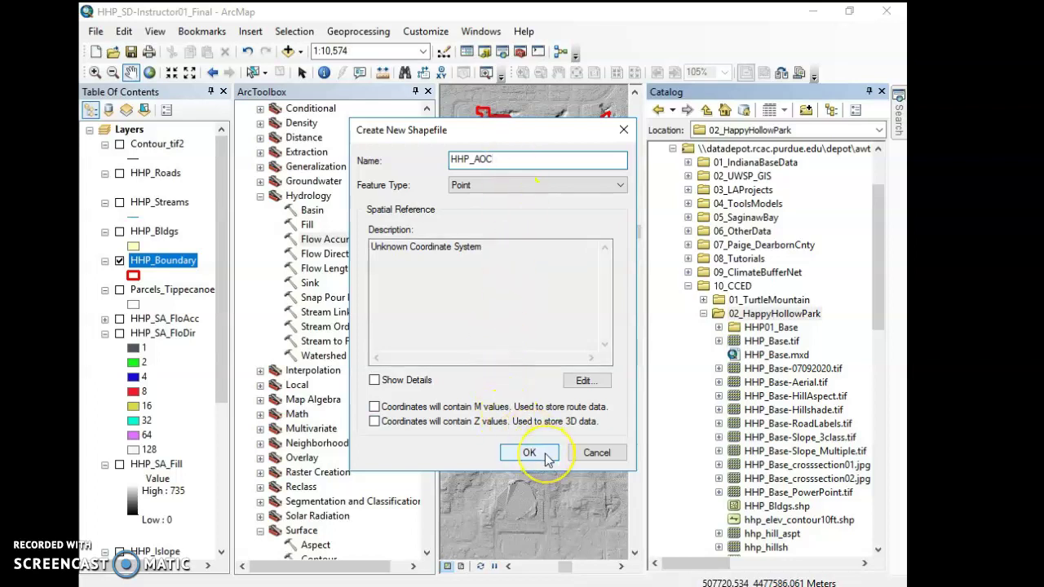
{"action": "left_click", "coordinate": [575, 384]}
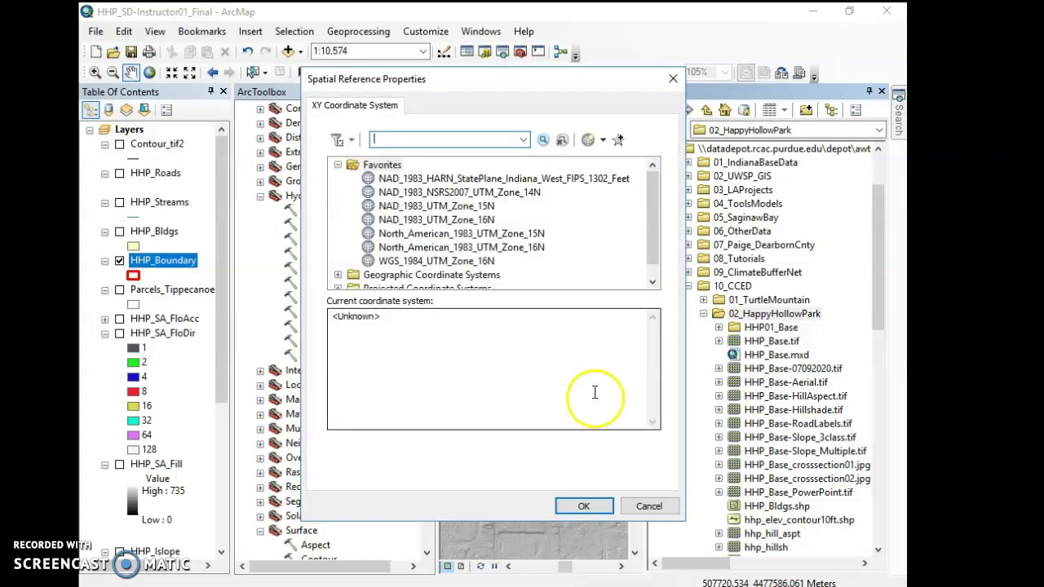
{"action": "left_click", "coordinate": [650, 506]}
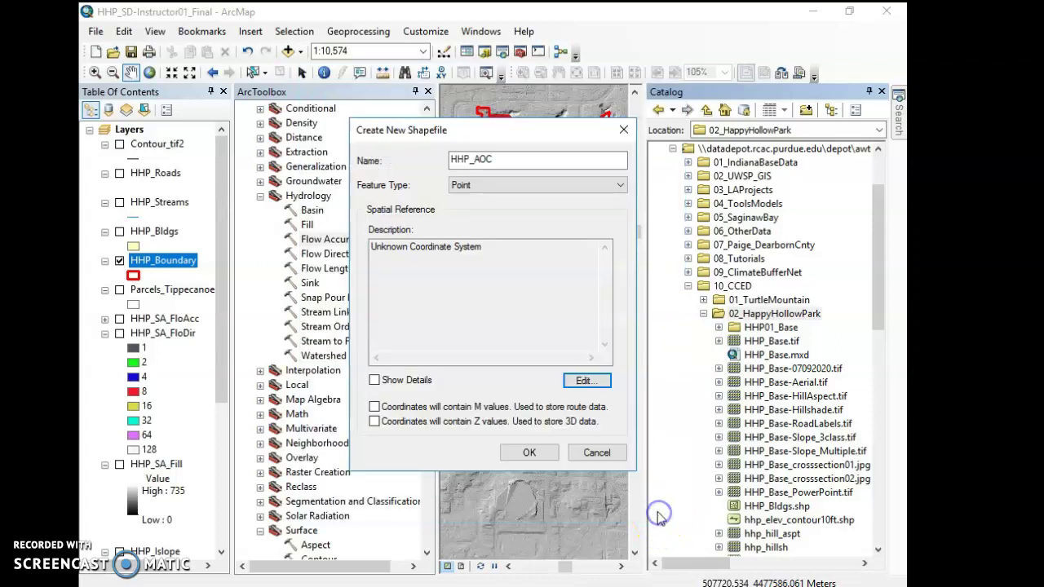
{"action": "left_click", "coordinate": [514, 184]}
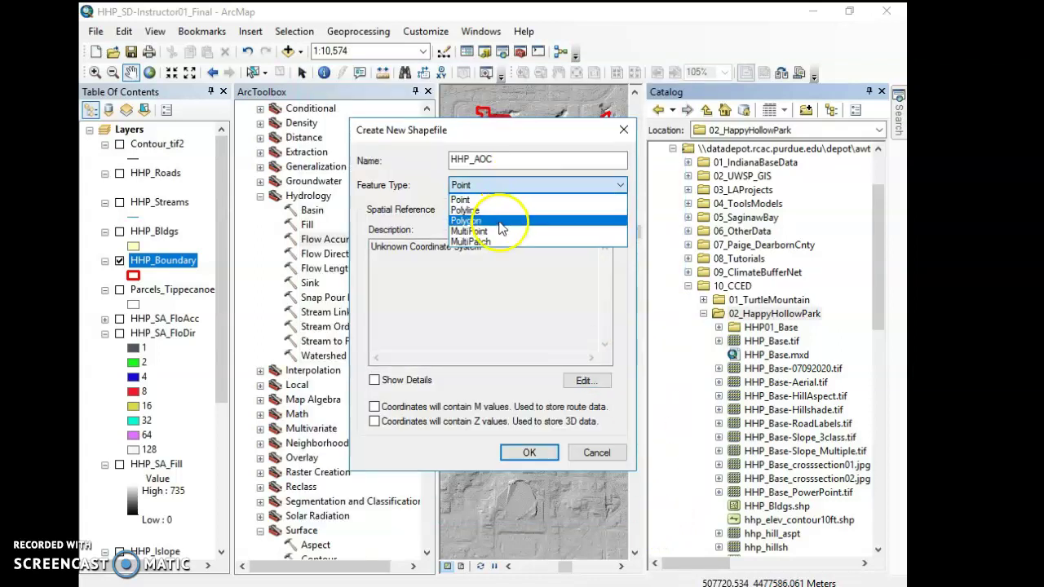
{"action": "left_click", "coordinate": [501, 222]}
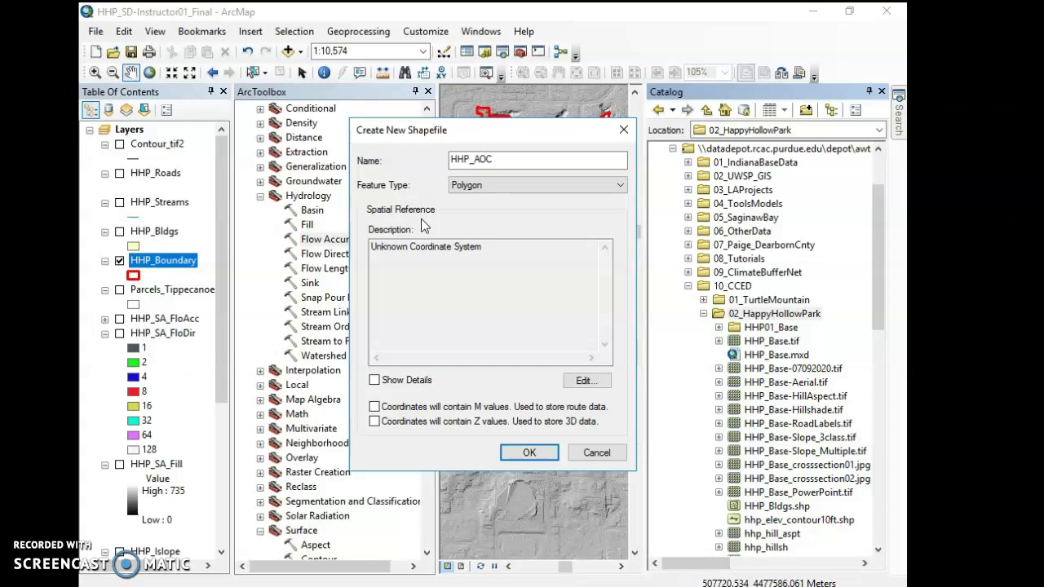
Import the NAD_1983_UTM_Zone_16N coordinate system from HHP_Parcels.shp for HHP_AOC
{"action": "left_click", "coordinate": [584, 382]}
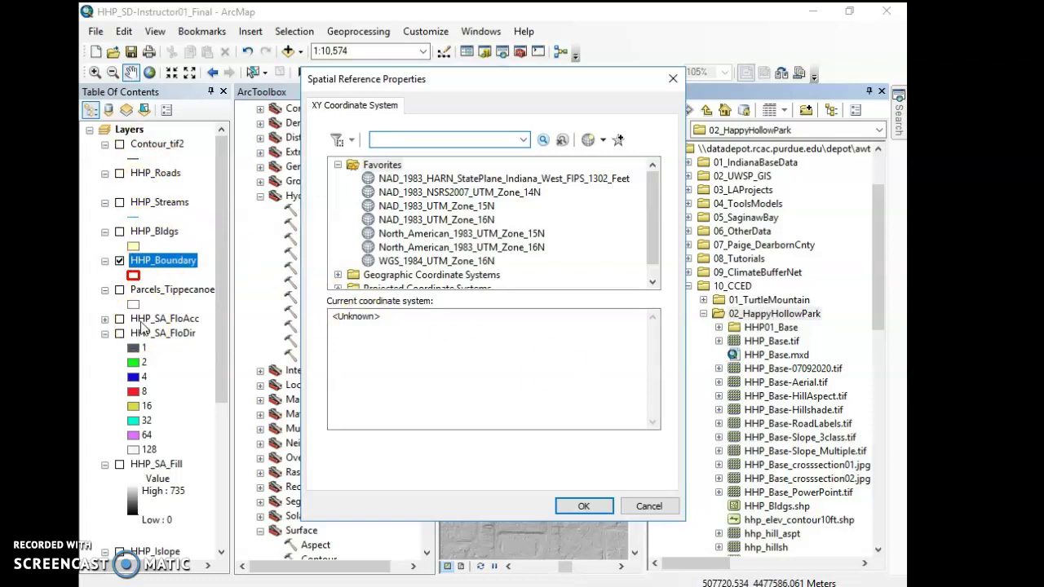
{"action": "left_click", "coordinate": [603, 142]}
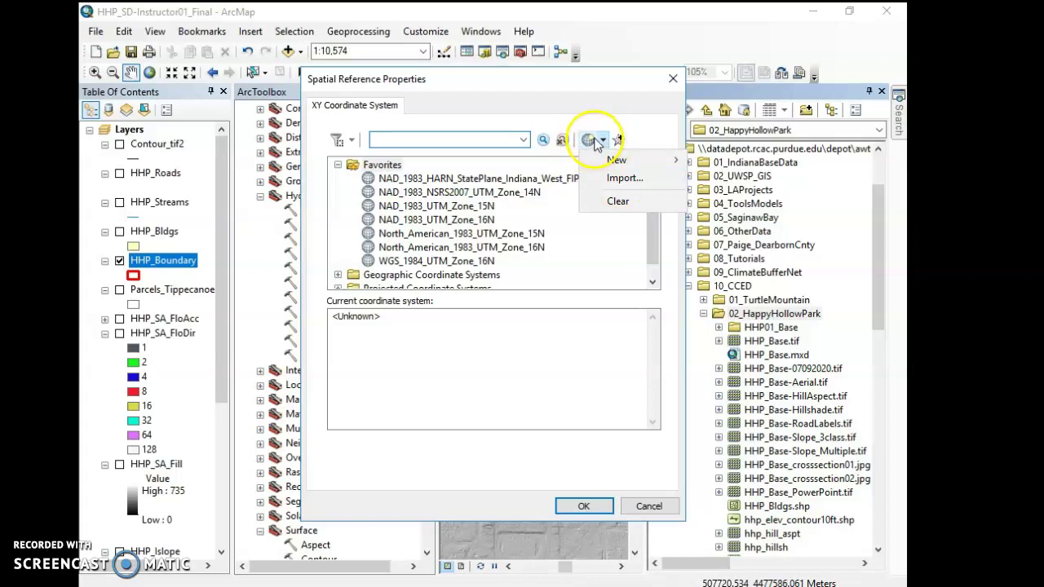
{"action": "left_click", "coordinate": [618, 181]}
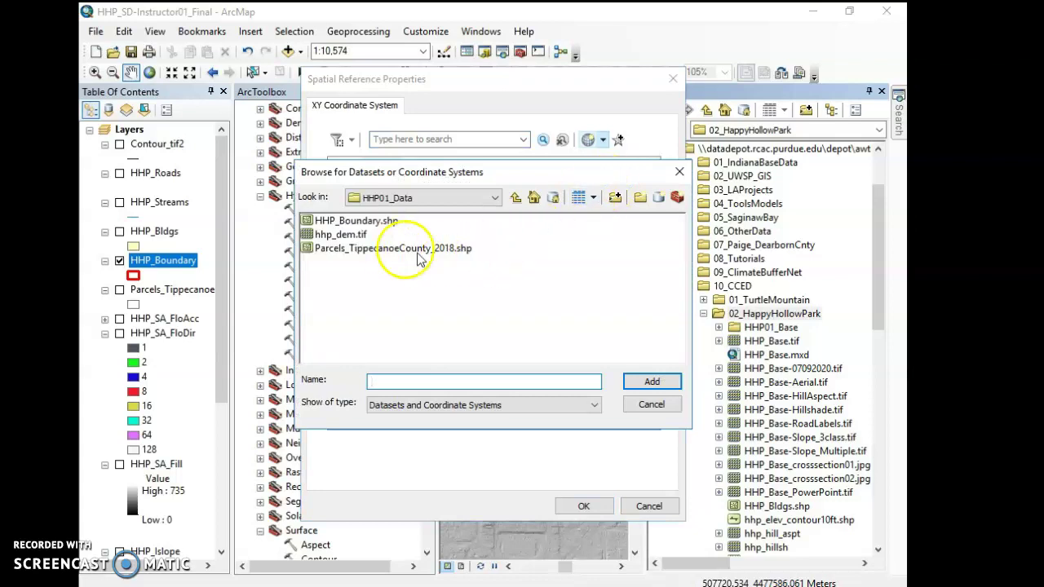
{"action": "left_click", "coordinate": [495, 198]}
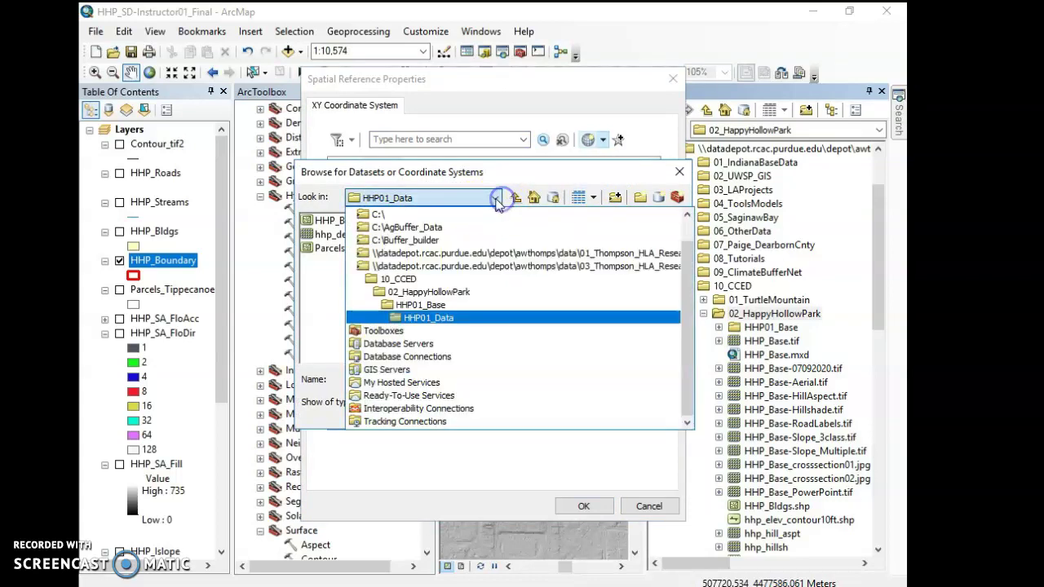
{"action": "left_click", "coordinate": [428, 291]}
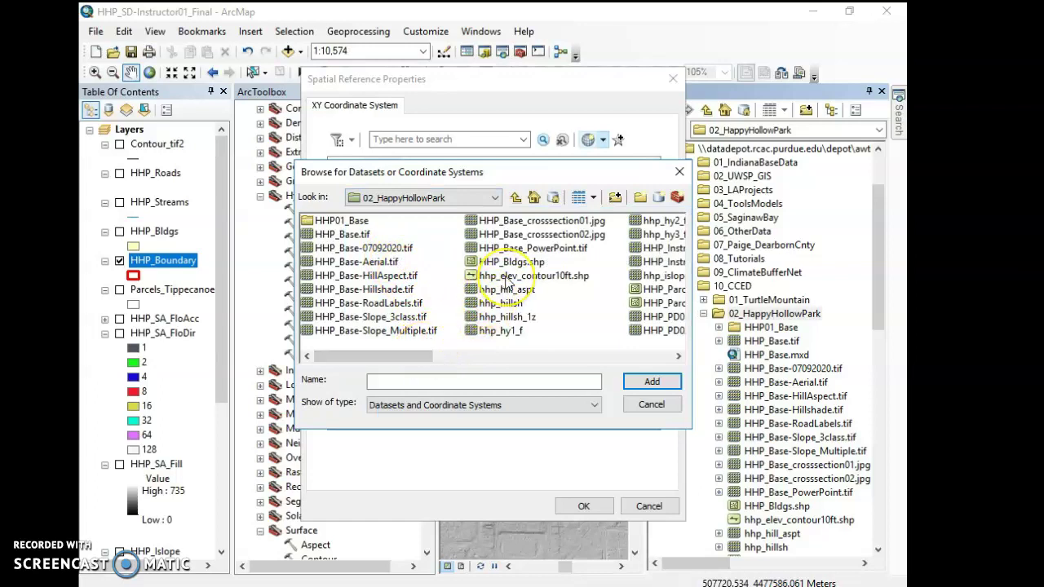
{"action": "left_click_drag", "start_coordinate": [407, 356], "coordinate": [467, 359]}
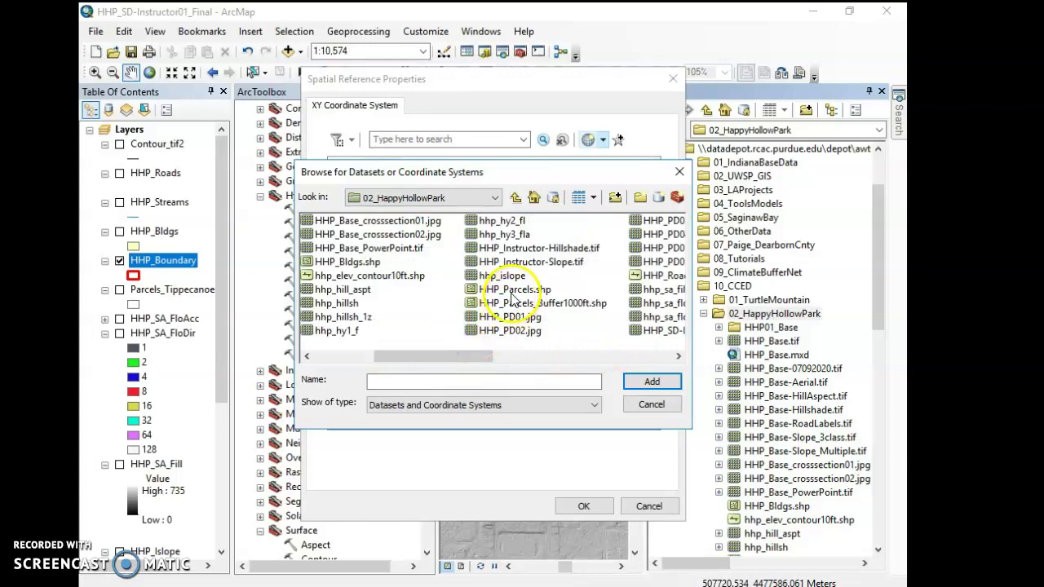
{"action": "left_click", "coordinate": [514, 289]}
{"action": "left_click", "coordinate": [657, 377]}
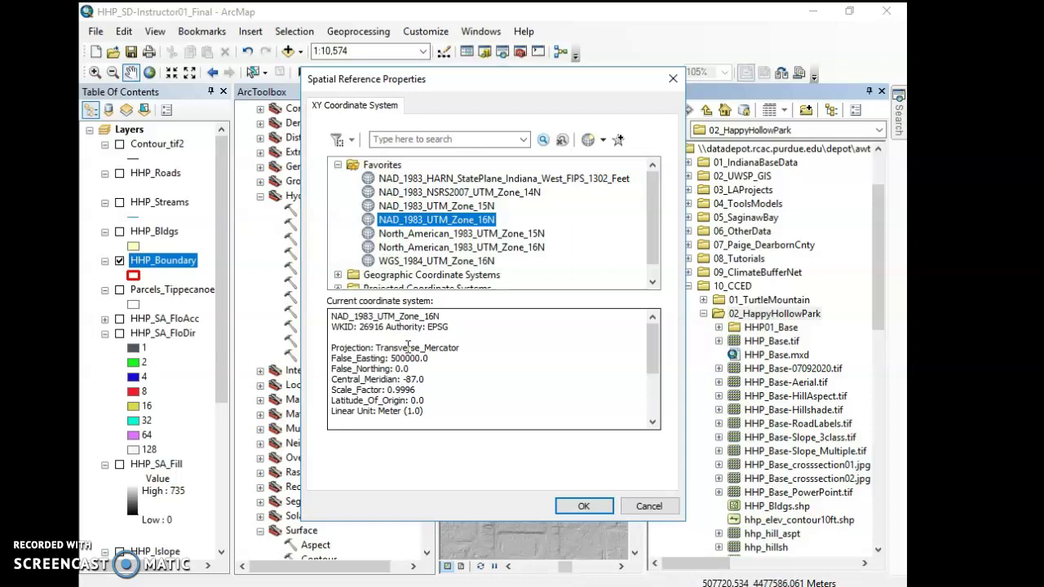
{"action": "left_click", "coordinate": [583, 505]}
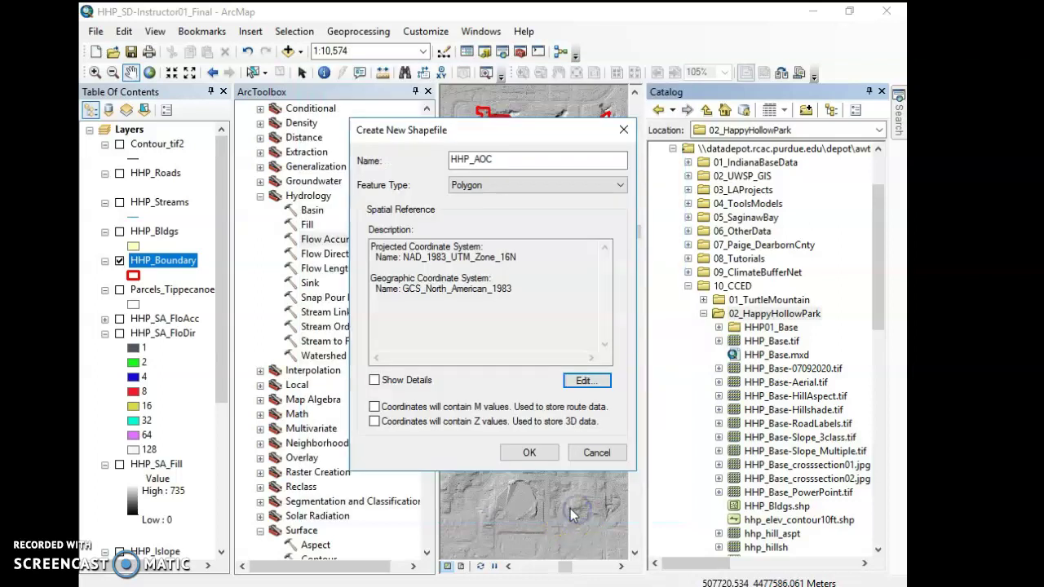
Create HHP_AOC.shp, drag it into the map's layers, and close Catalog
{"action": "left_click", "coordinate": [545, 453]}
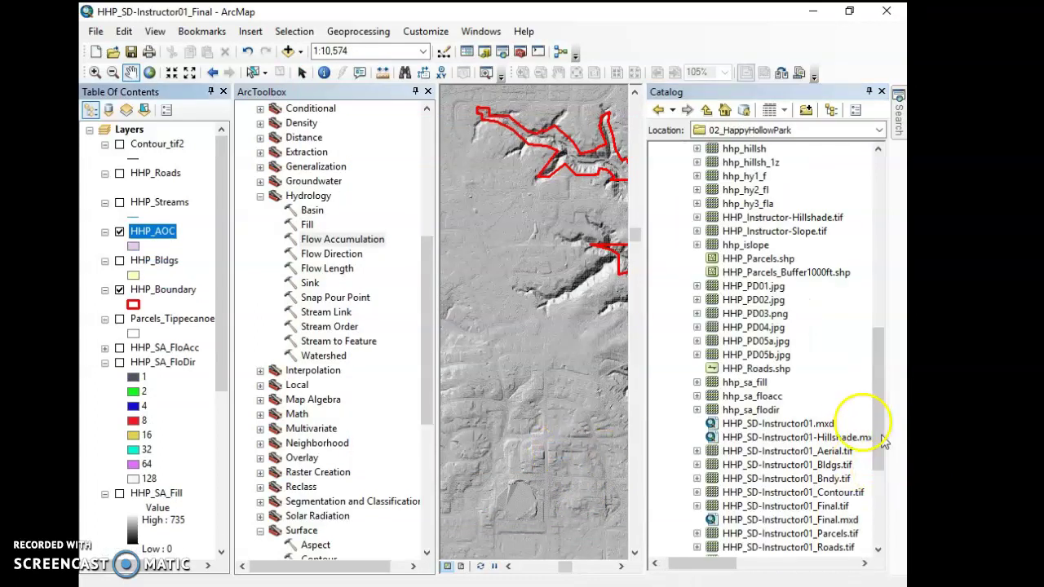
{"action": "scroll", "coordinate": [849, 428], "scroll_direction": "up", "scroll_amount": 9}
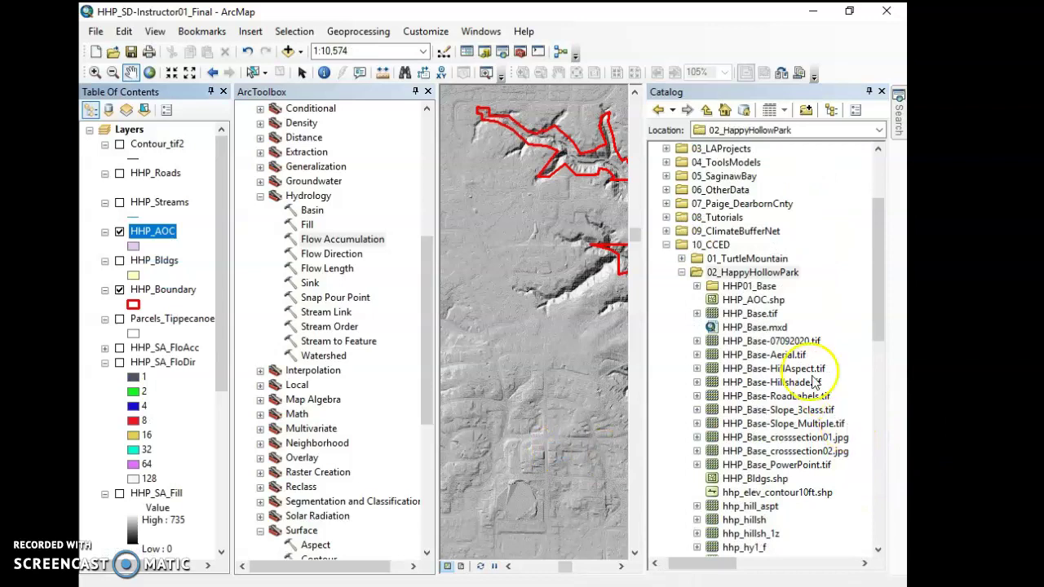
{"action": "left_click_drag", "start_coordinate": [759, 300], "coordinate": [155, 132]}
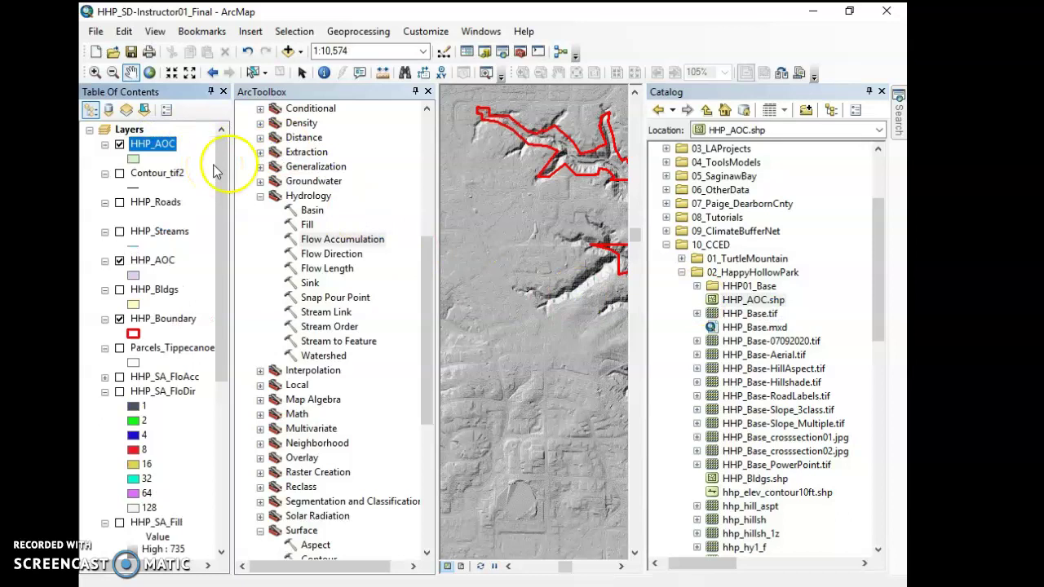
{"action": "left_click", "coordinate": [882, 93]}
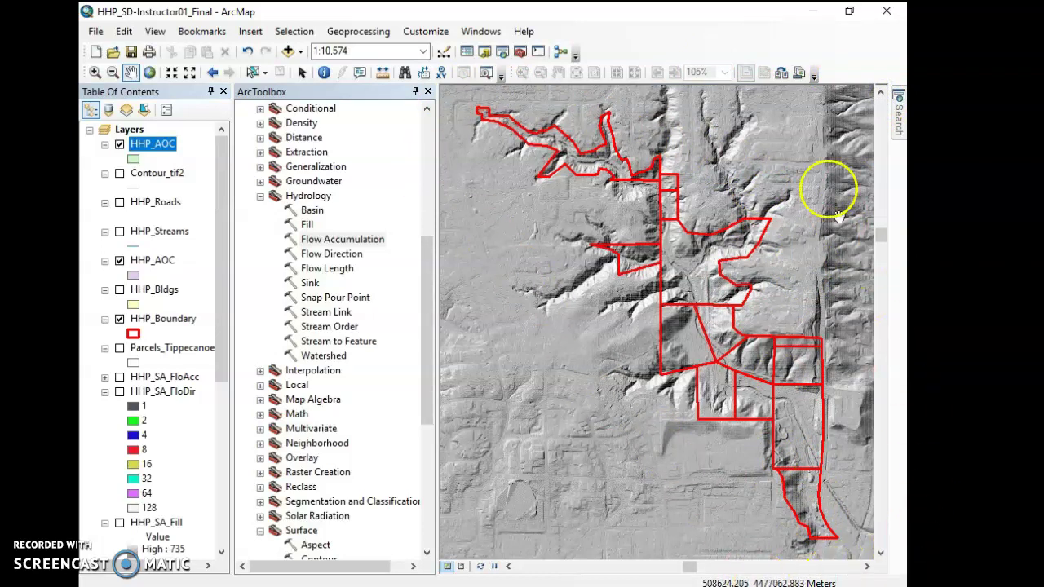
Add the Editor toolbar, dock it along the top, and choose Editor > Start Editing
{"action": "left_click", "coordinate": [151, 145]}
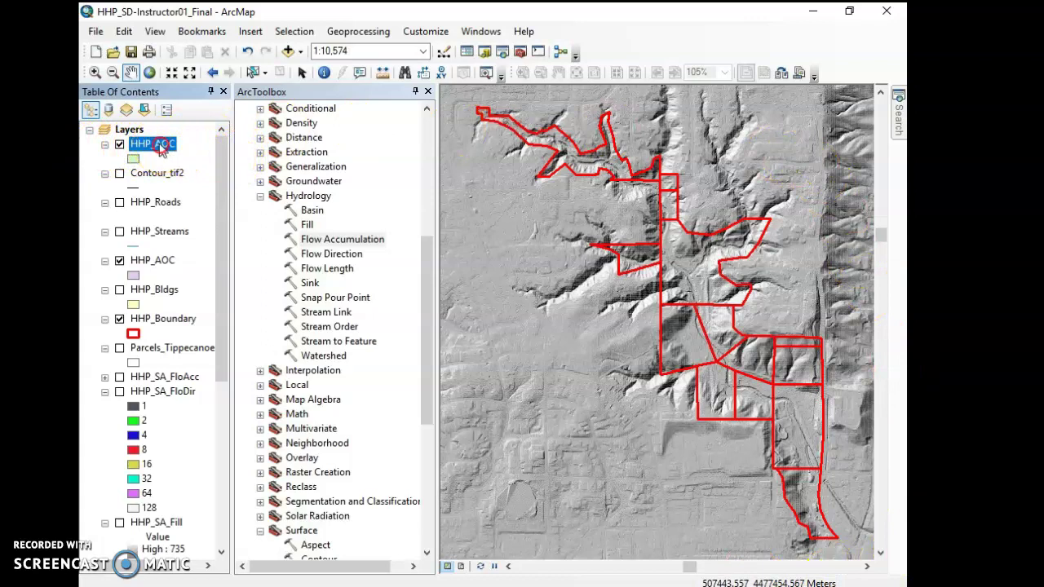
{"action": "right_click", "coordinate": [151, 147]}
{"action": "left_click", "coordinate": [151, 163]}
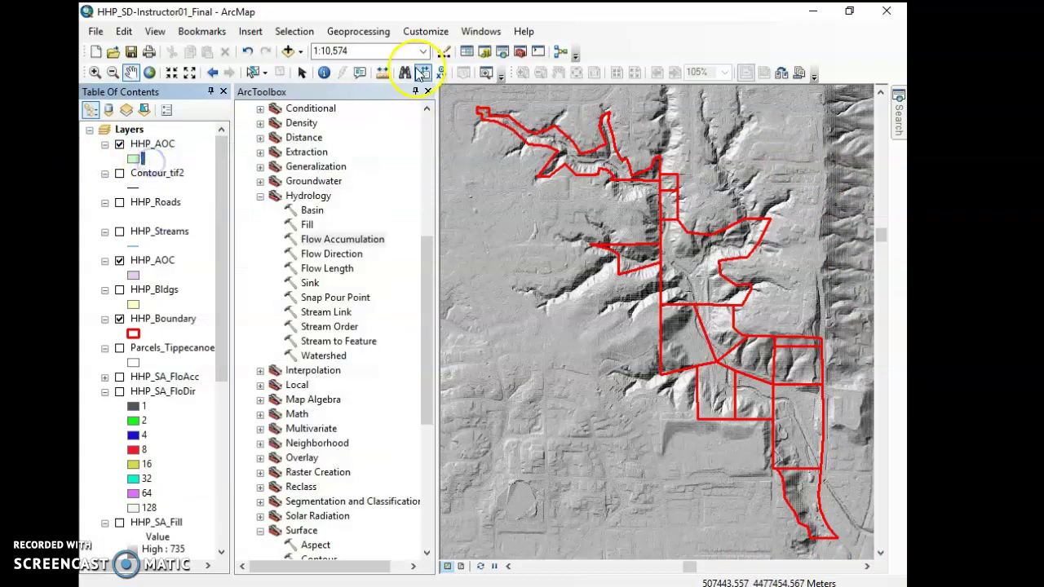
{"action": "left_click", "coordinate": [432, 32]}
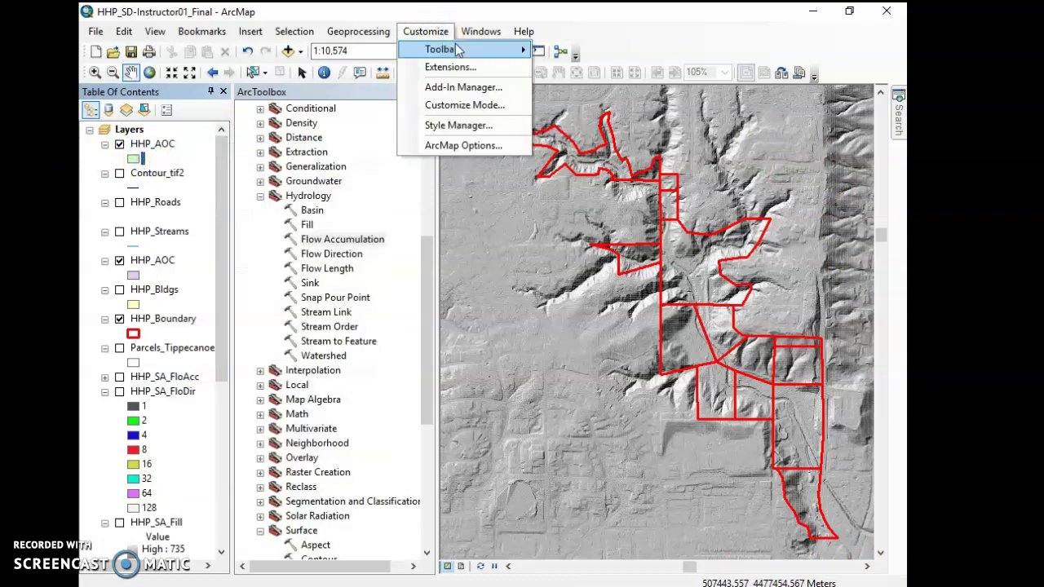
{"action": "mouse_move", "coordinate": [457, 49]}
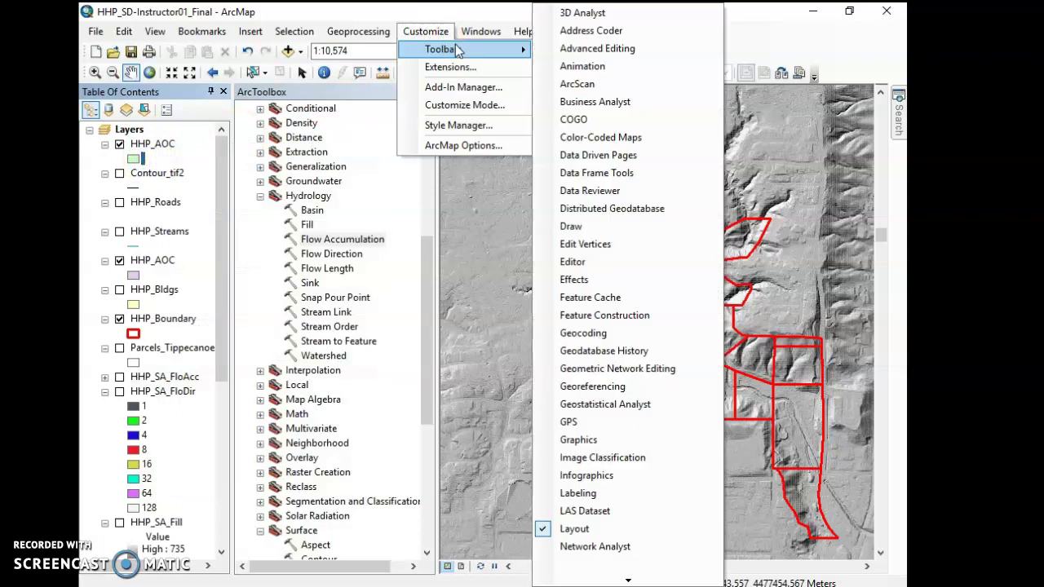
{"action": "left_click", "coordinate": [580, 262]}
{"action": "left_click_drag", "start_coordinate": [302, 114], "coordinate": [612, 54]}
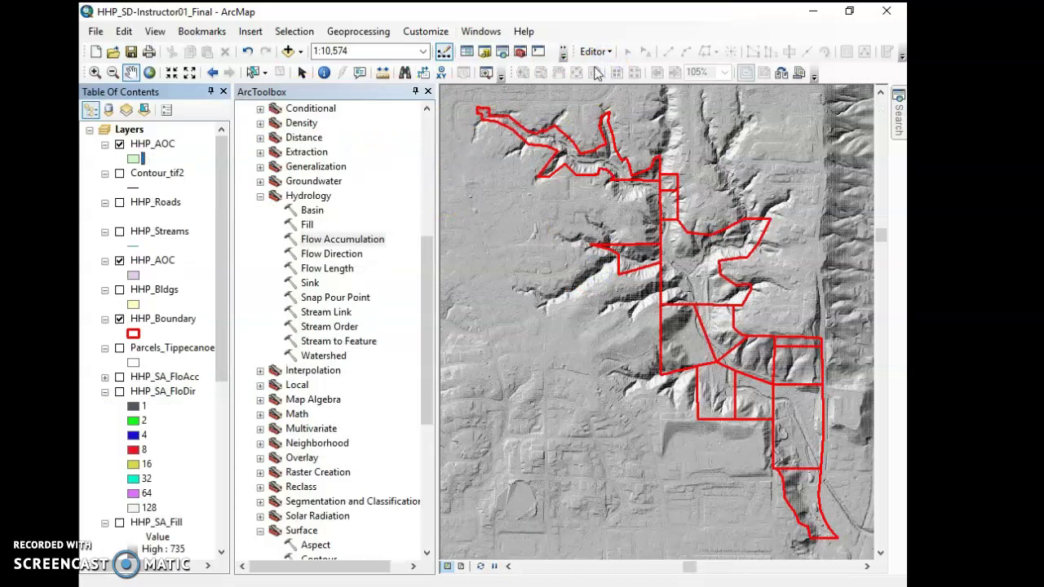
{"action": "left_click", "coordinate": [594, 51]}
{"action": "left_click", "coordinate": [610, 68]}
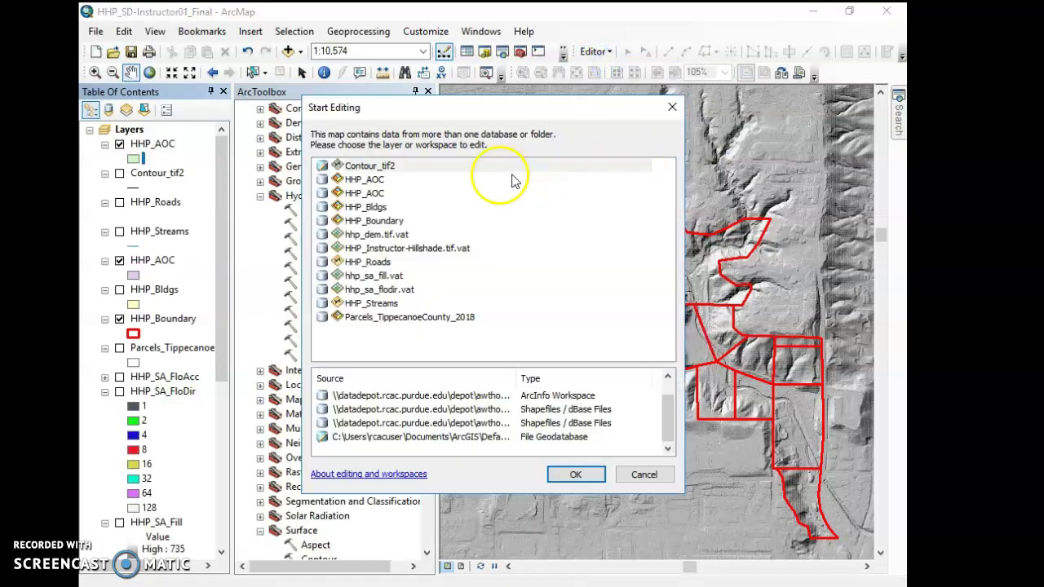
Start editing the HHP_AOC layer past the warnings and show the Create Features templates
{"action": "left_click", "coordinate": [364, 179]}
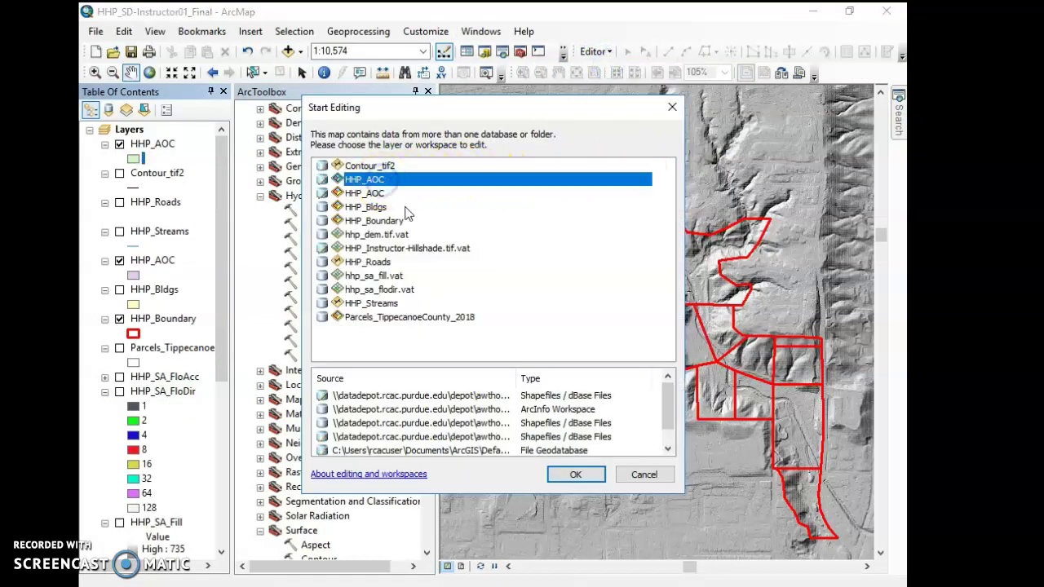
{"action": "left_click", "coordinate": [401, 181]}
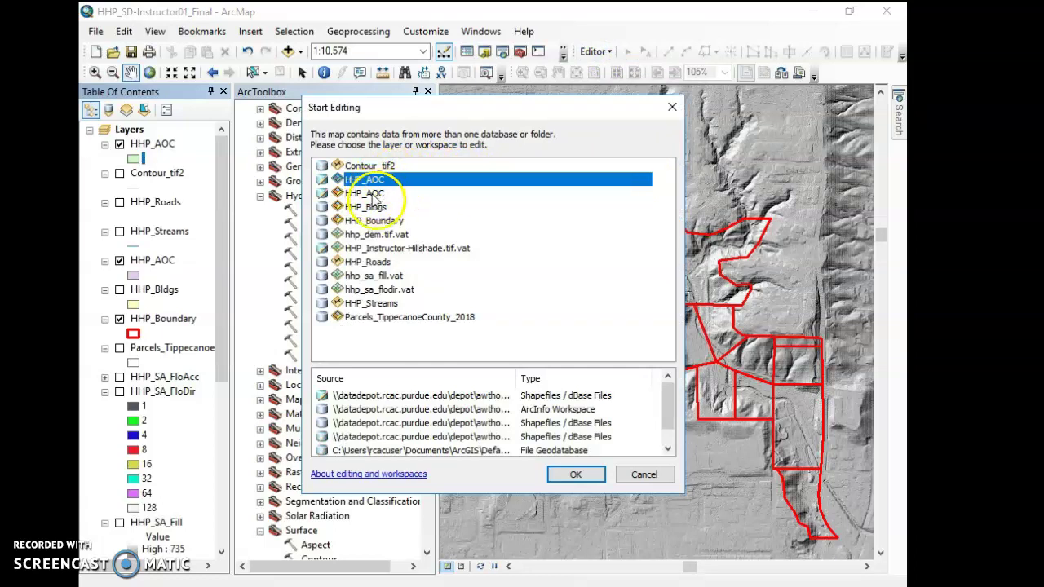
{"action": "left_click", "coordinate": [571, 475]}
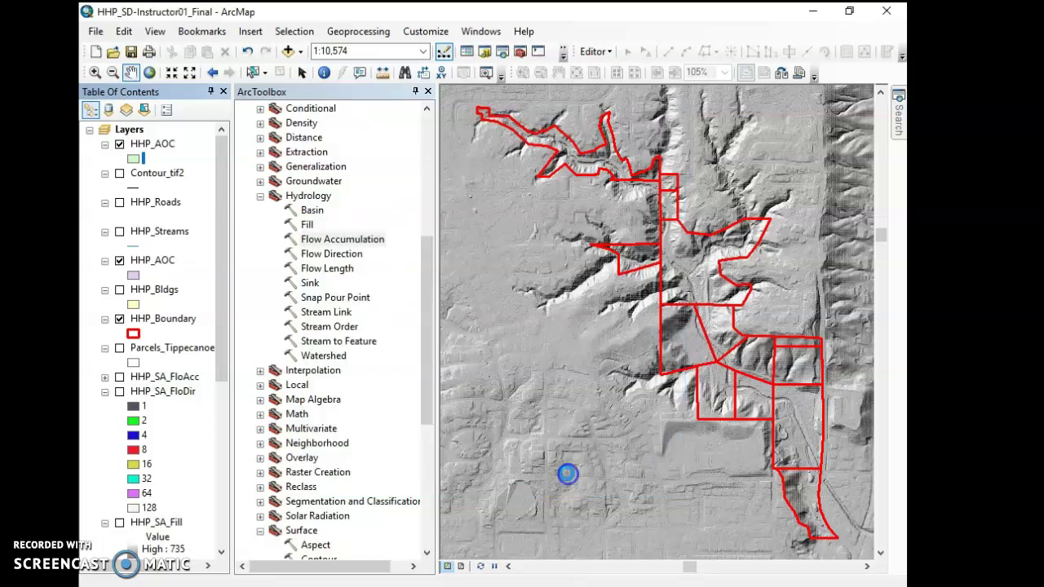
{"action": "left_click", "coordinate": [590, 481]}
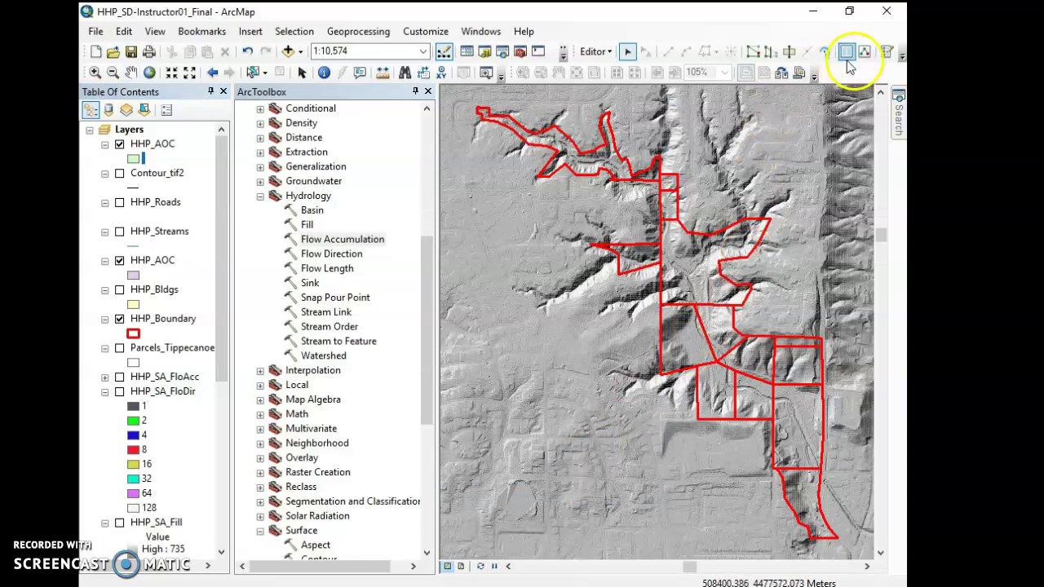
{"action": "left_click", "coordinate": [888, 51]}
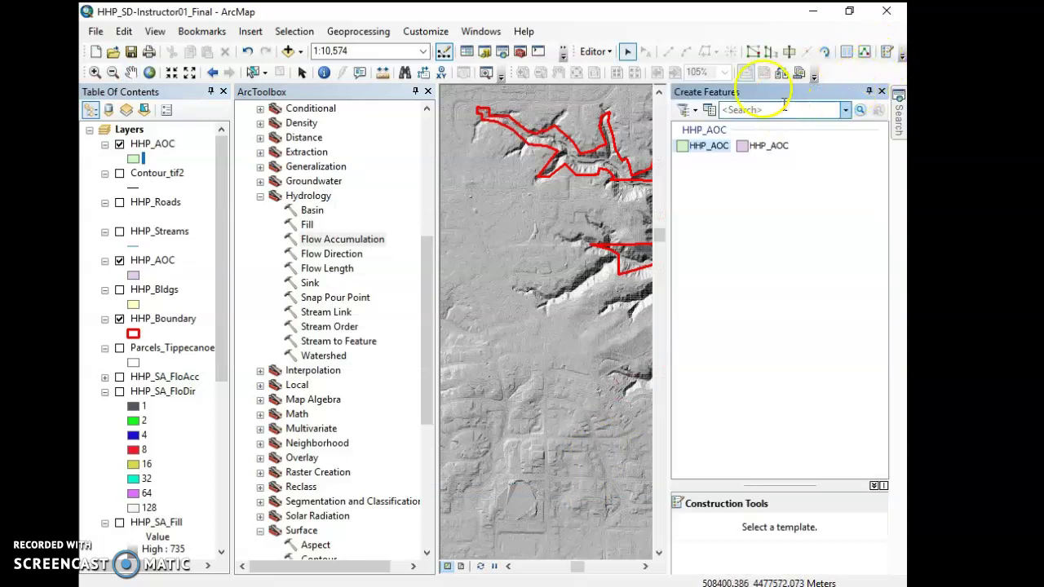
Remove the duplicate pink HHP_AOC layer and pick the green HHP_AOC template's Polygon tool
{"action": "left_click", "coordinate": [708, 146]}
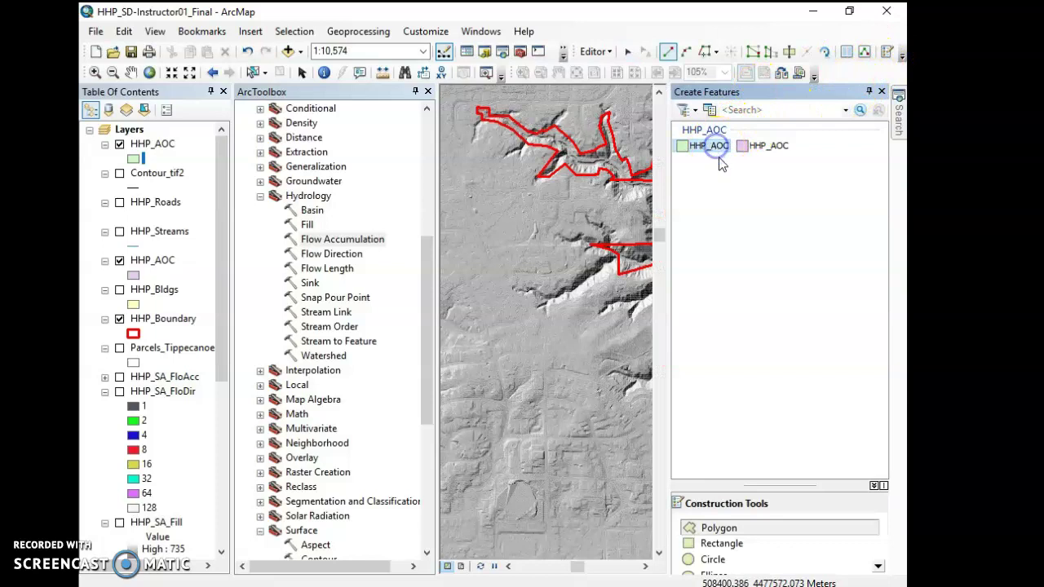
{"action": "left_click", "coordinate": [753, 532]}
{"action": "right_click", "coordinate": [147, 263]}
{"action": "left_click", "coordinate": [186, 268]}
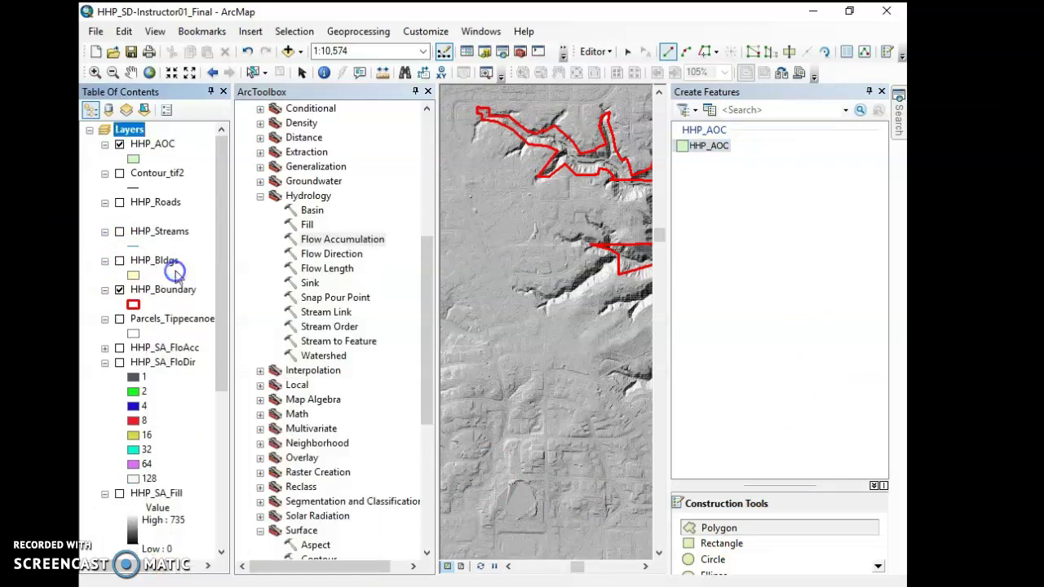
{"action": "left_click", "coordinate": [153, 147]}
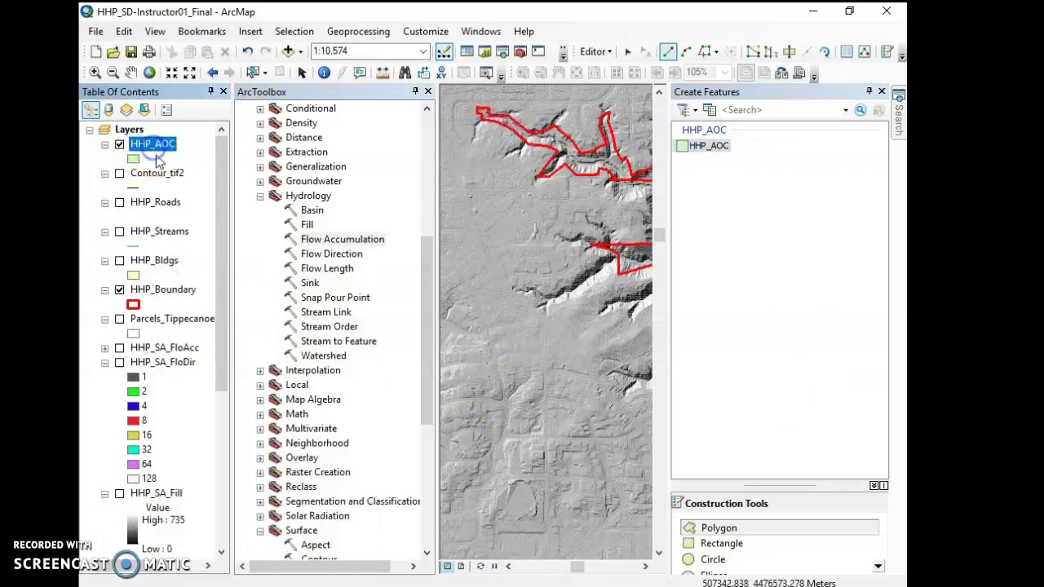
{"action": "left_click", "coordinate": [721, 531]}
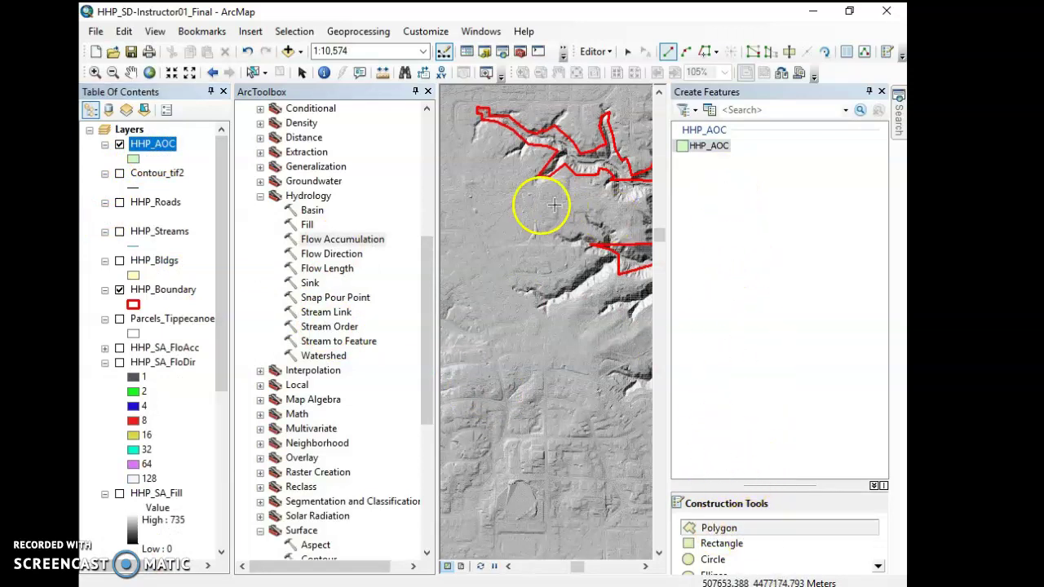
Start the HHP_AOC polygon with vertices down the park's west side to the southern edge
{"action": "left_click", "coordinate": [882, 92]}
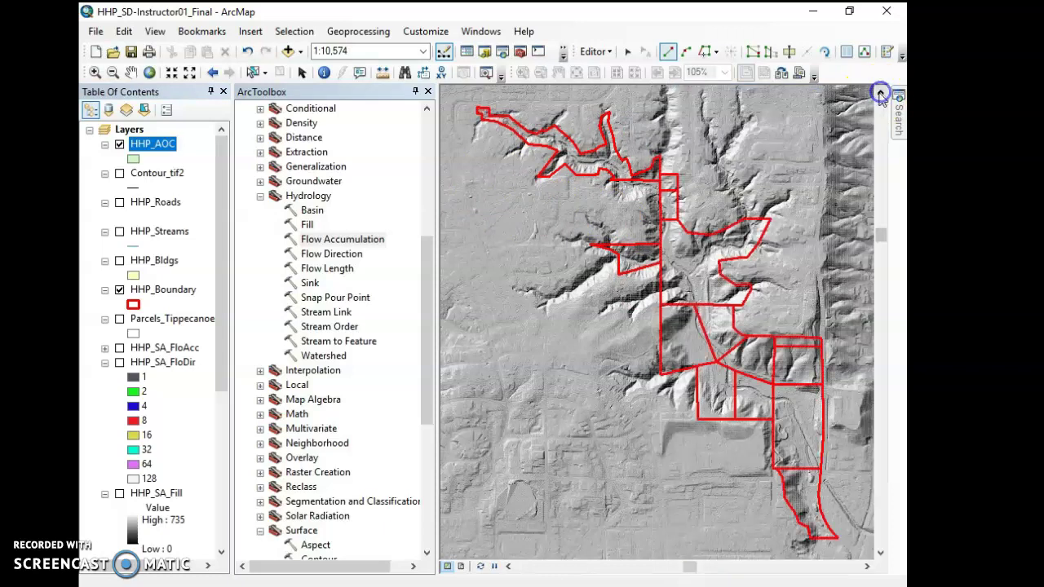
{"action": "left_click", "coordinate": [460, 98]}
{"action": "left_click", "coordinate": [455, 208]}
{"action": "left_click", "coordinate": [507, 291]}
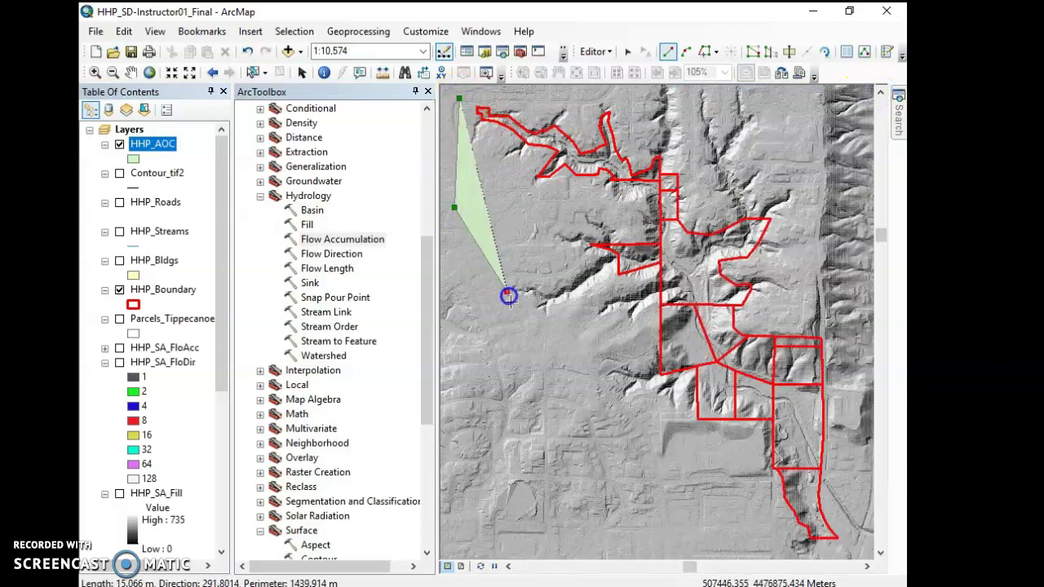
{"action": "left_click", "coordinate": [584, 396]}
{"action": "left_click", "coordinate": [692, 510]}
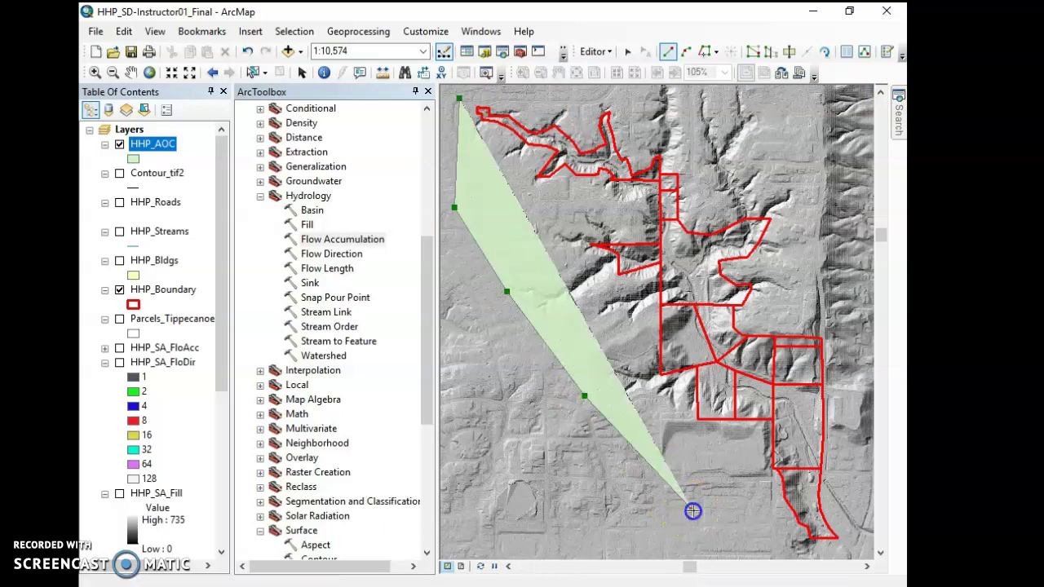
{"action": "left_click", "coordinate": [816, 558]}
Continue the vertices up the east side and along the top, then finish the polygon
{"action": "left_click", "coordinate": [862, 555]}
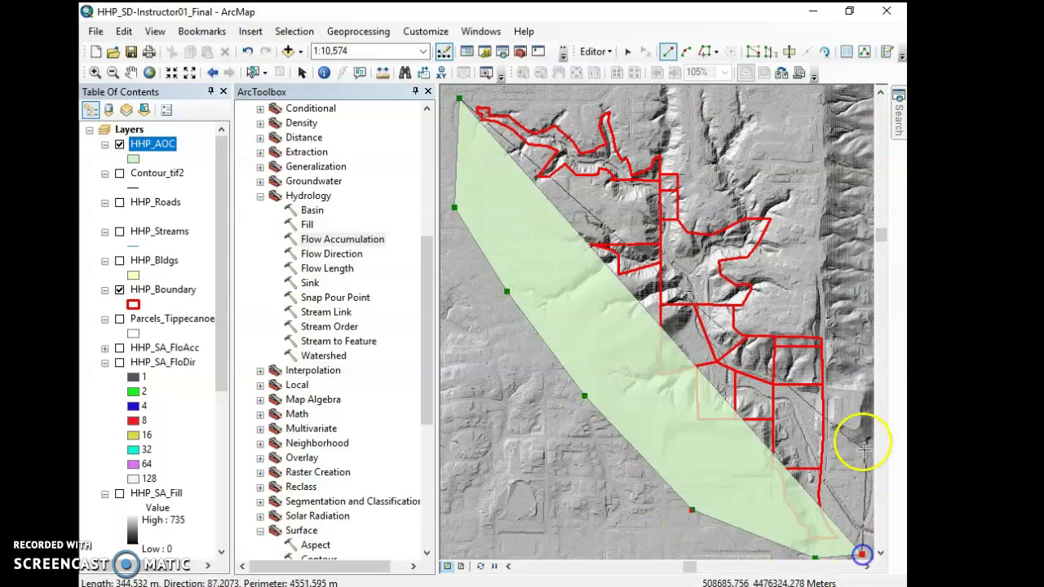
{"action": "left_click", "coordinate": [860, 320]}
{"action": "left_click", "coordinate": [830, 215]}
{"action": "left_click", "coordinate": [798, 130]}
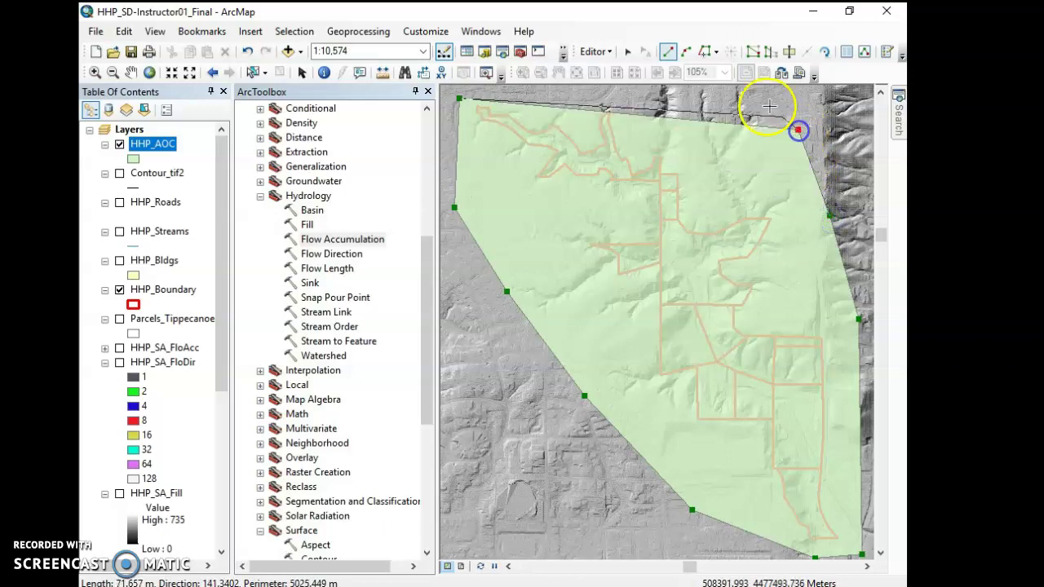
{"action": "left_click", "coordinate": [695, 97]}
{"action": "left_click", "coordinate": [600, 91]}
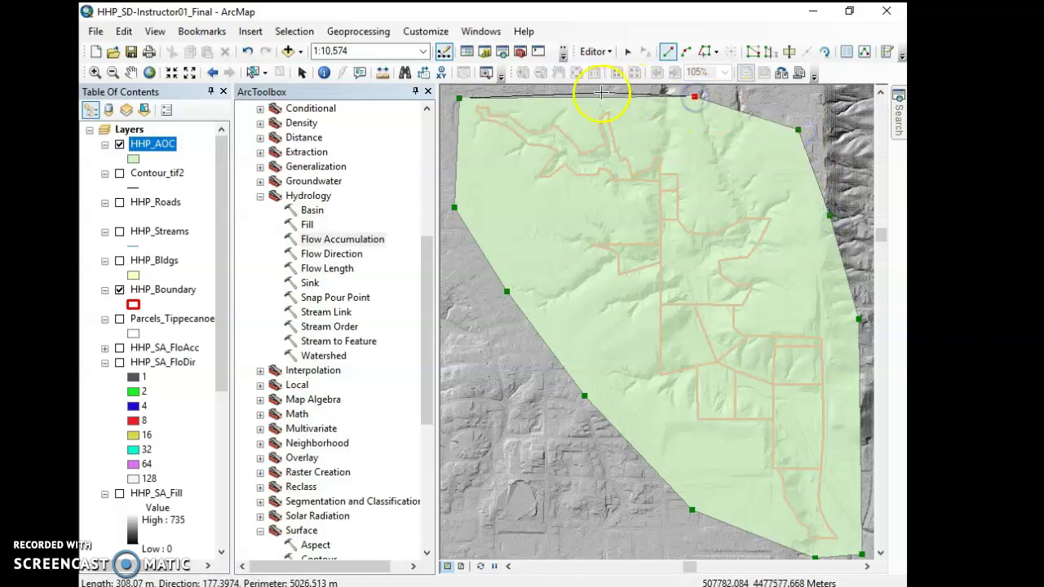
{"action": "double_click", "coordinate": [500, 97]}
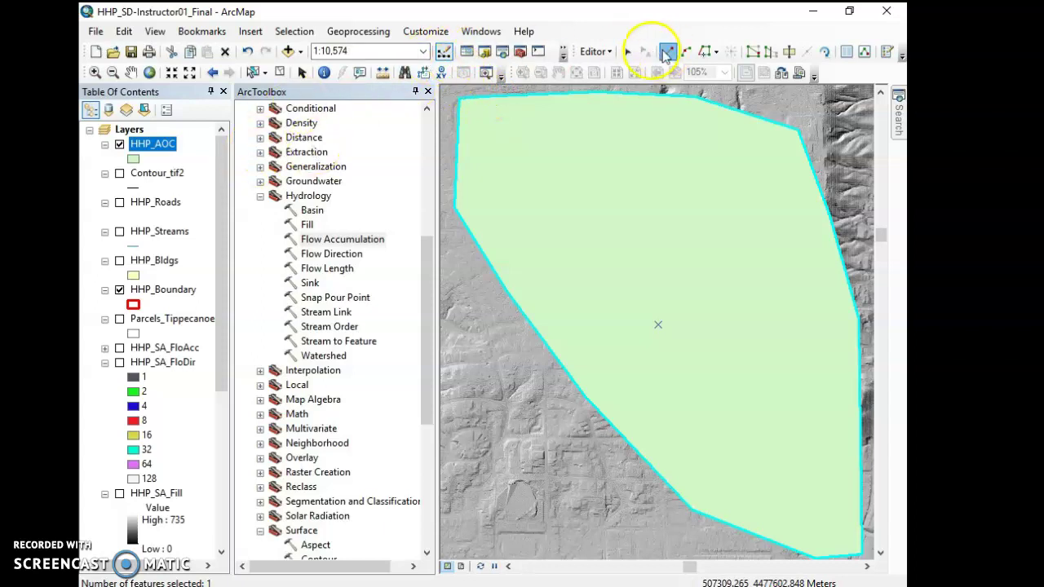
Save the new polygon edits and stop the ArcMap edit session
{"action": "left_click", "coordinate": [597, 52]}
{"action": "left_click", "coordinate": [625, 107]}
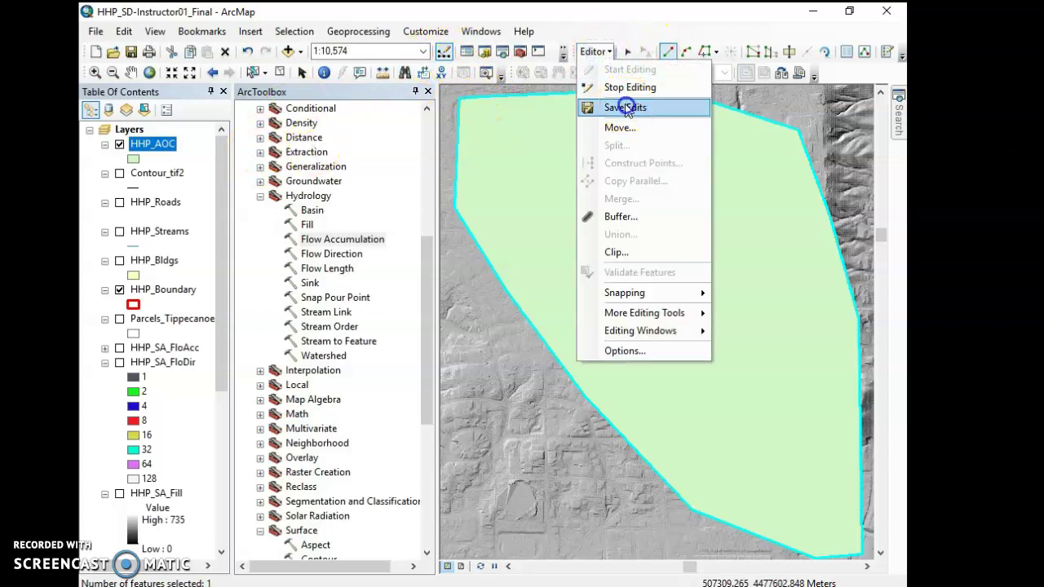
{"action": "left_click", "coordinate": [608, 53]}
{"action": "left_click", "coordinate": [615, 87]}
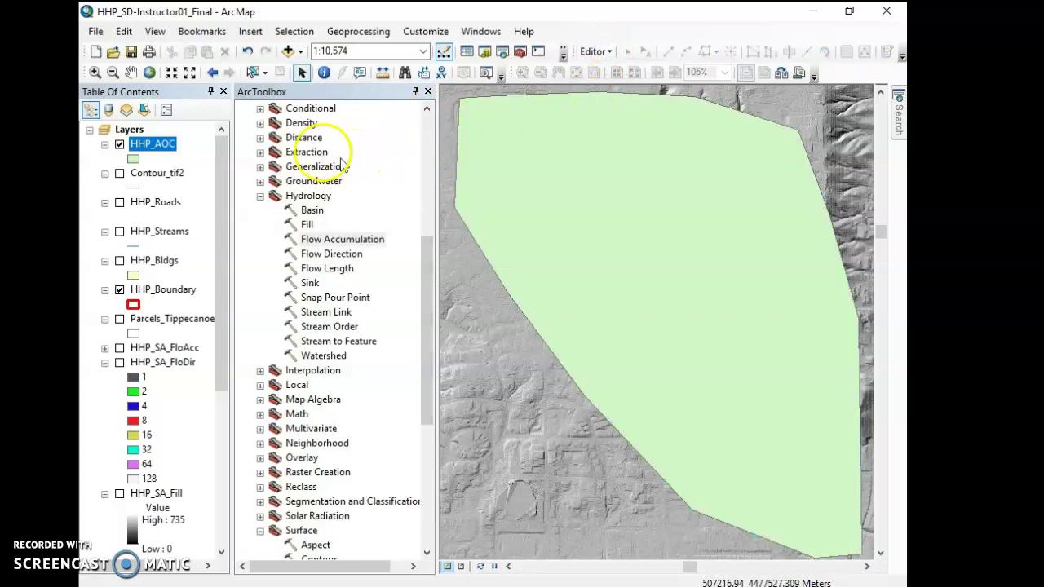
Move HHP_AOC below HHP_Boundary so the red park outline draws on top
{"action": "left_click", "coordinate": [164, 151]}
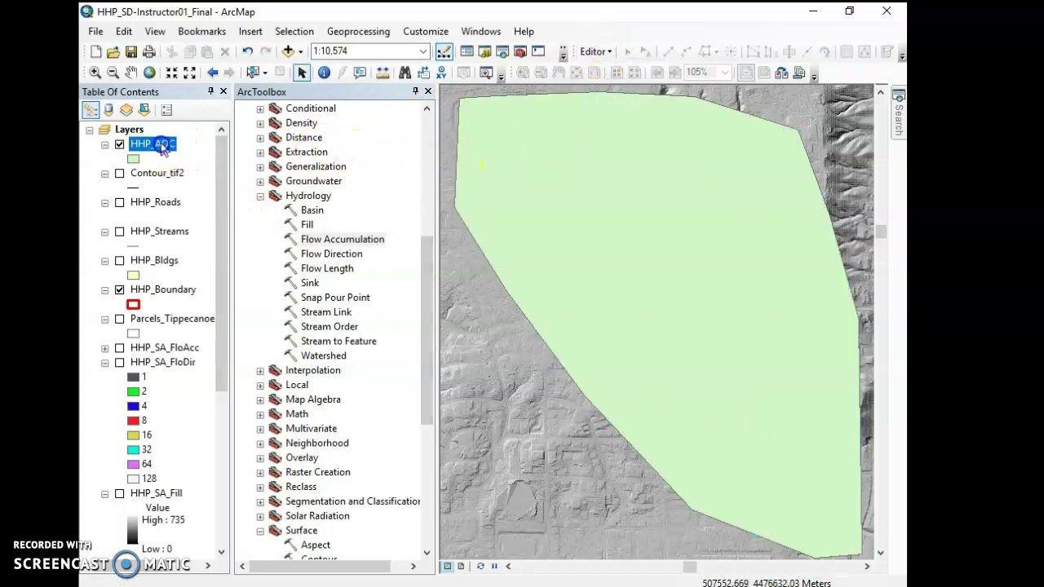
{"action": "left_click_drag", "start_coordinate": [159, 267], "coordinate": [163, 302]}
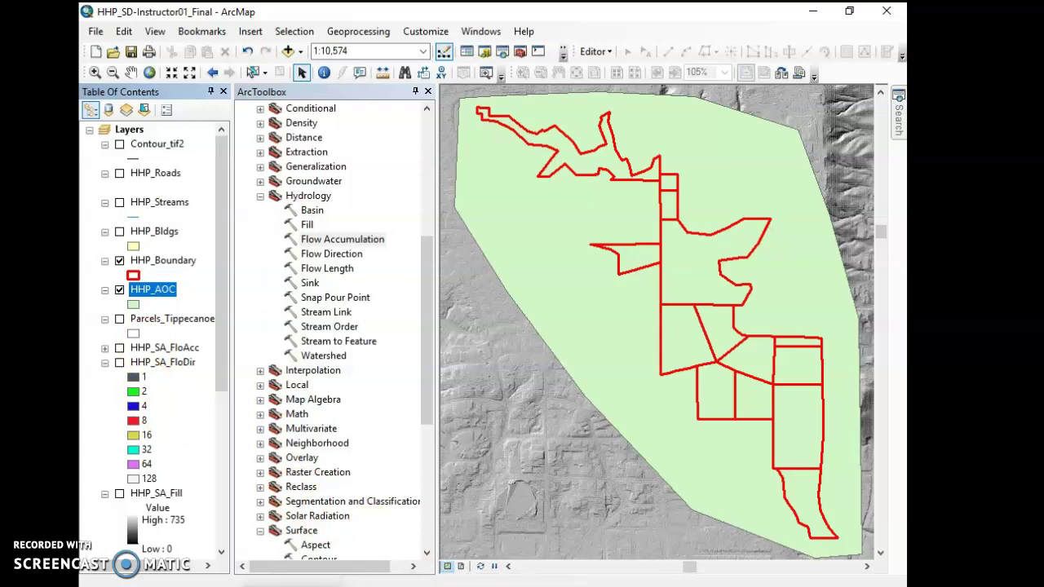
{"action": "left_click", "coordinate": [343, 576]}
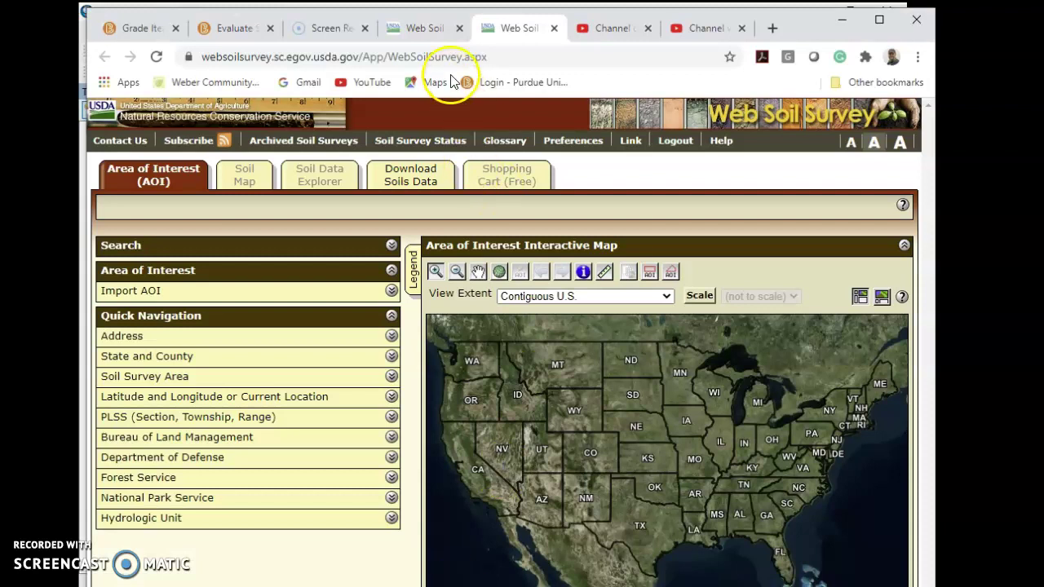
Return to the Web Soil Survey Area of Interest map and expand the Import AOI options
{"action": "left_click", "coordinate": [425, 29]}
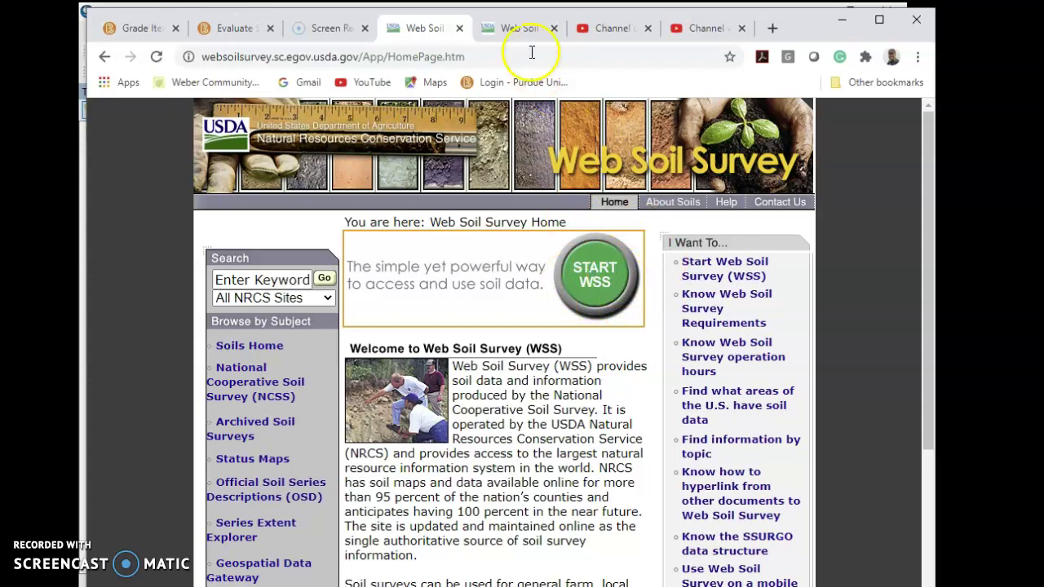
{"action": "left_click", "coordinate": [522, 28]}
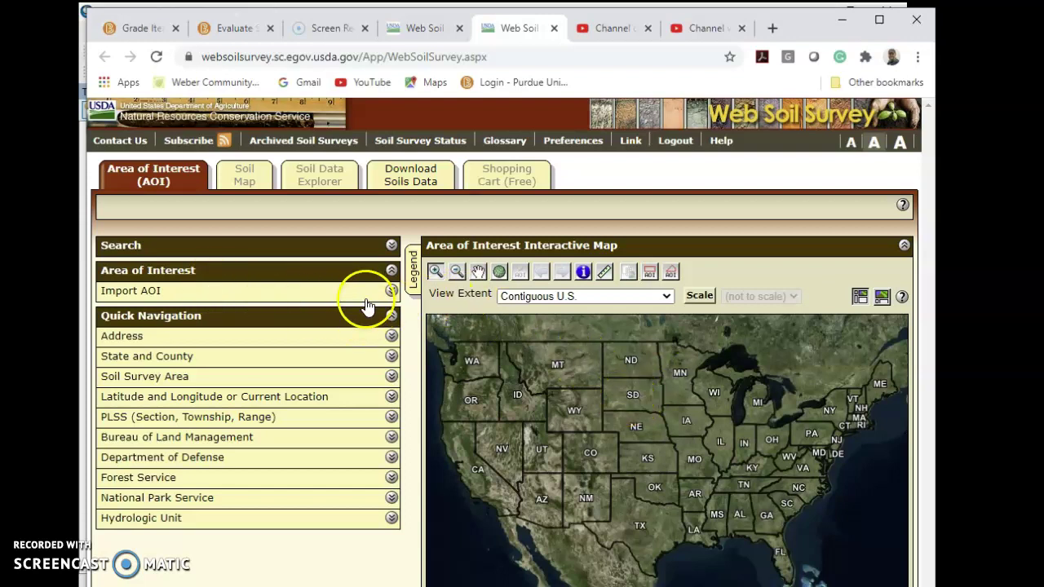
{"action": "left_click", "coordinate": [391, 291]}
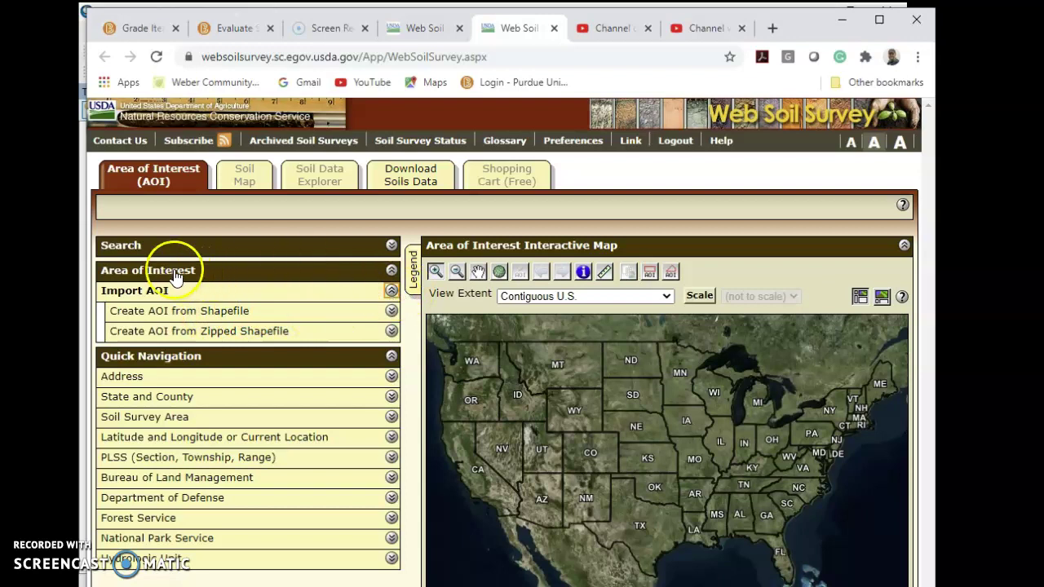
Choose HHP_AOC.shp from the 02_HappyHollowPark folder as the shapefile AOI's .shp file
{"action": "left_click", "coordinate": [186, 316]}
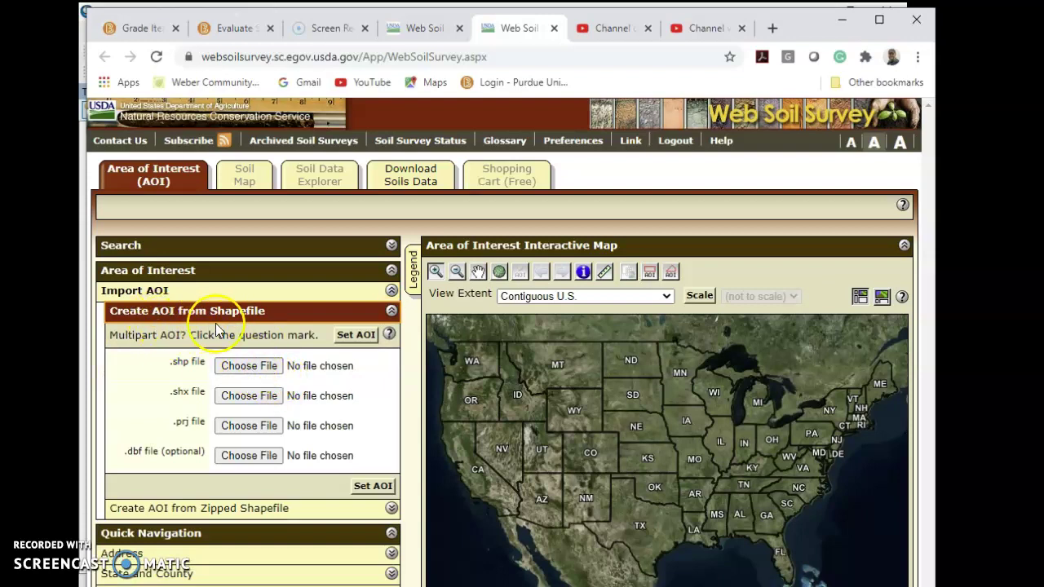
{"action": "left_click", "coordinate": [258, 368]}
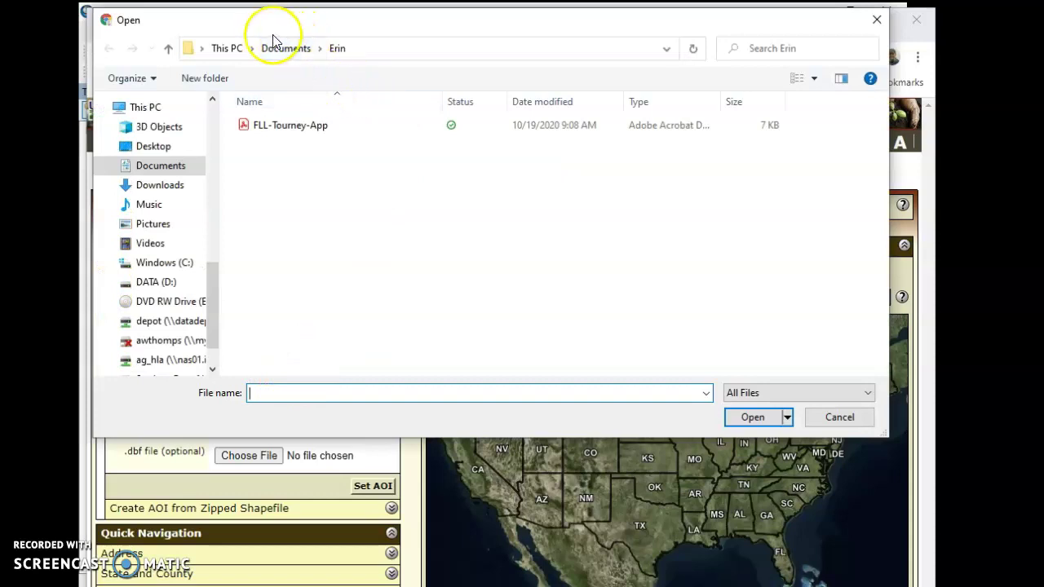
{"action": "scroll", "coordinate": [156, 236], "scroll_direction": "up", "scroll_amount": 3}
{"action": "scroll", "coordinate": [159, 236], "scroll_direction": "up", "scroll_amount": 5}
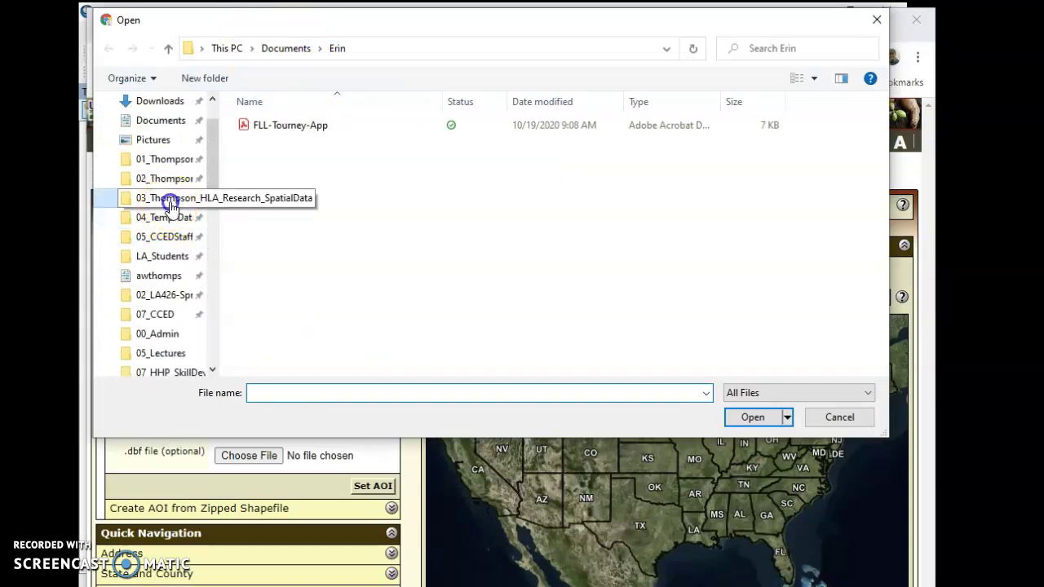
{"action": "left_click", "coordinate": [167, 198]}
{"action": "double_click", "coordinate": [295, 278]}
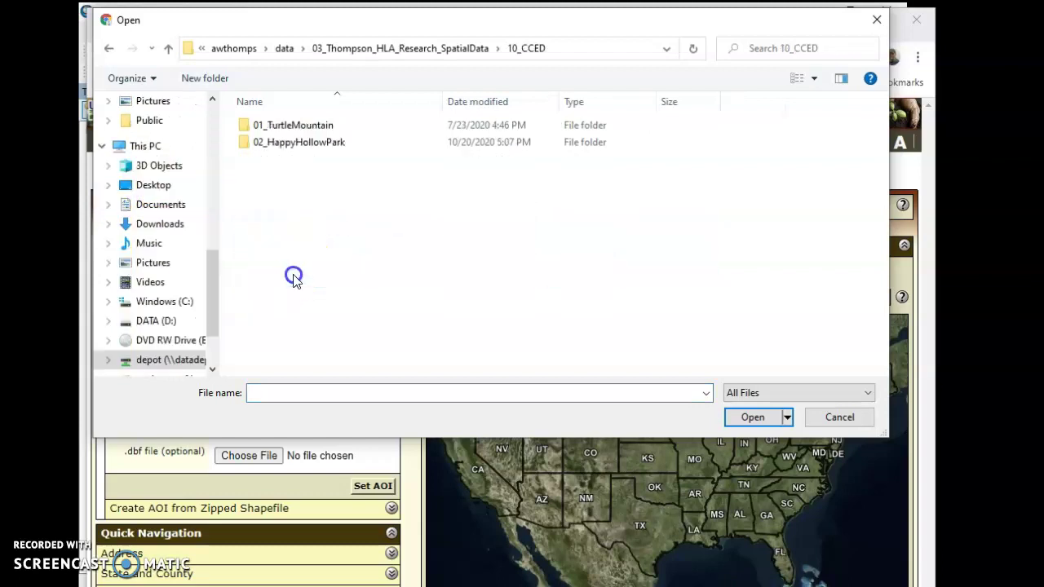
{"action": "double_click", "coordinate": [299, 141]}
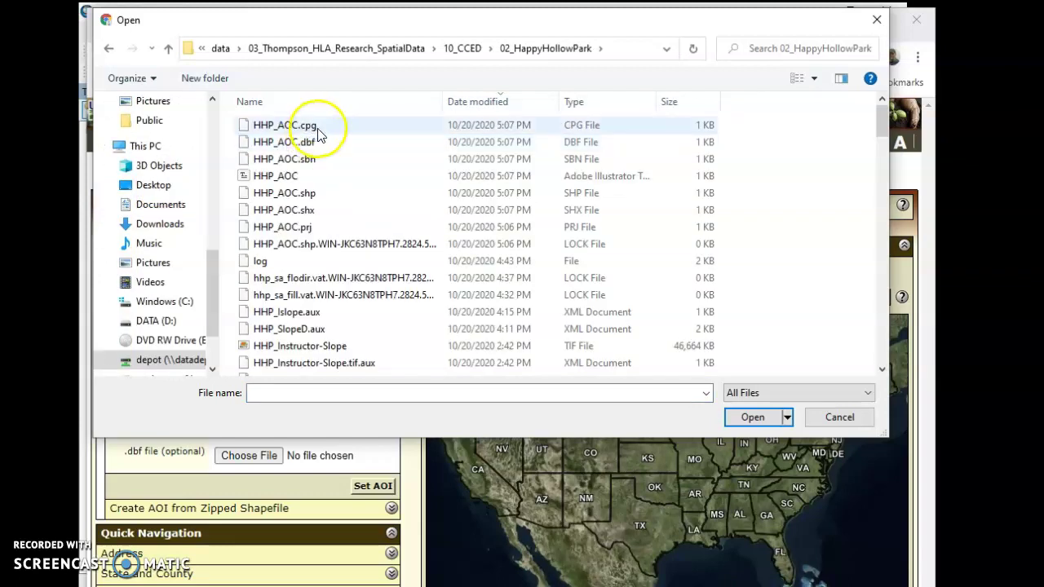
{"action": "left_click_drag", "start_coordinate": [380, 28], "coordinate": [770, 146]}
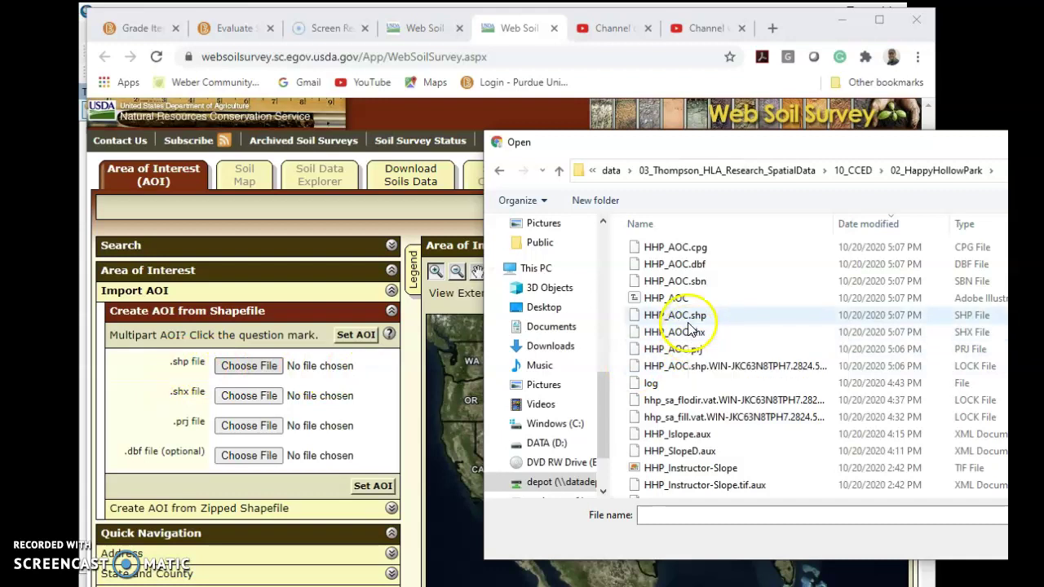
{"action": "left_click", "coordinate": [675, 315]}
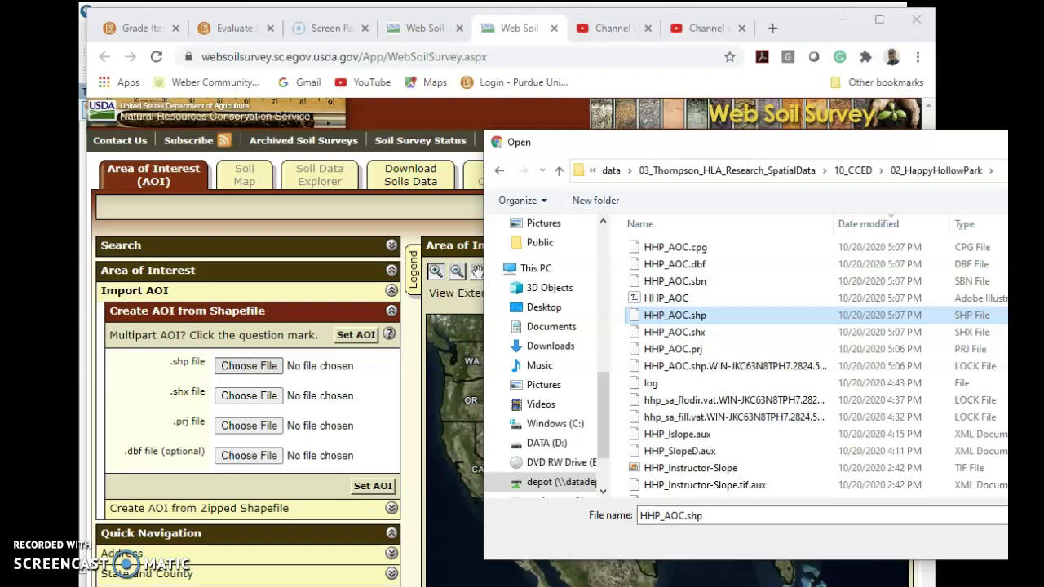
{"action": "key", "text": "Return"}
Attach HHP_AOC.shx and HHP_AOC.prj as the .shx and .prj files
{"action": "left_click", "coordinate": [259, 399]}
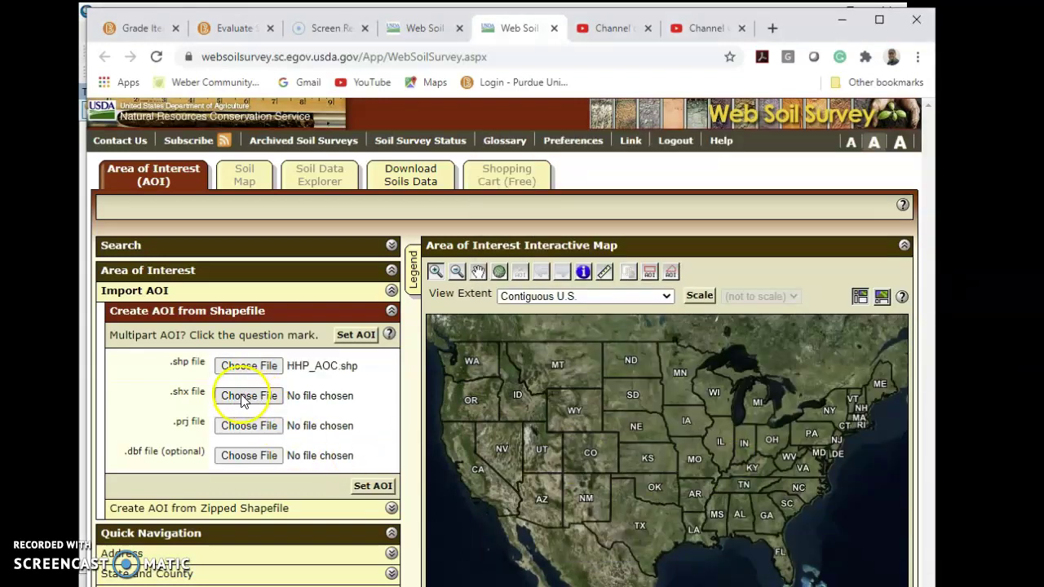
{"action": "left_click", "coordinate": [242, 399]}
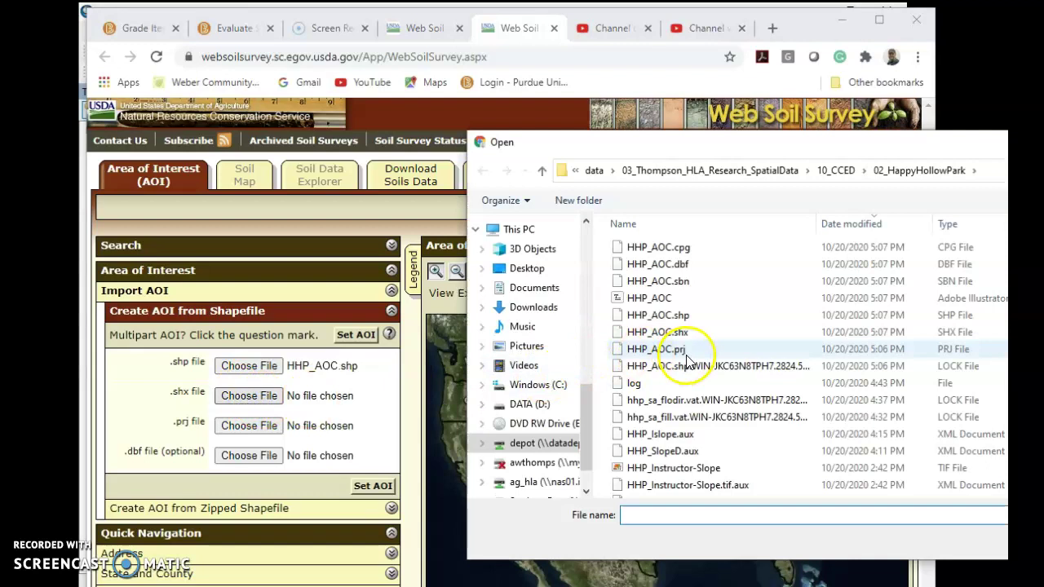
{"action": "left_click", "coordinate": [658, 332]}
{"action": "key", "text": "Return"}
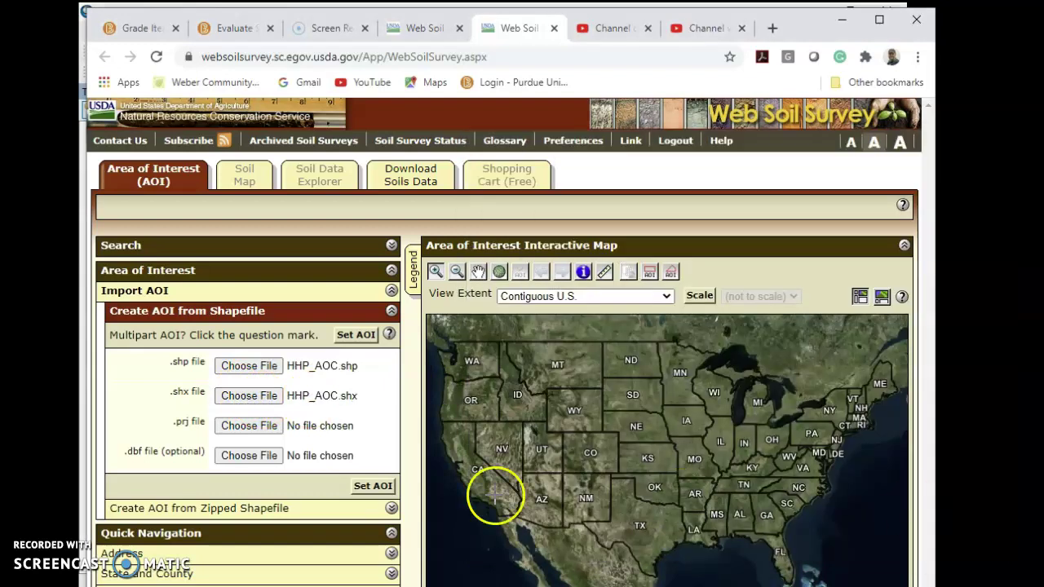
{"action": "left_click", "coordinate": [249, 431]}
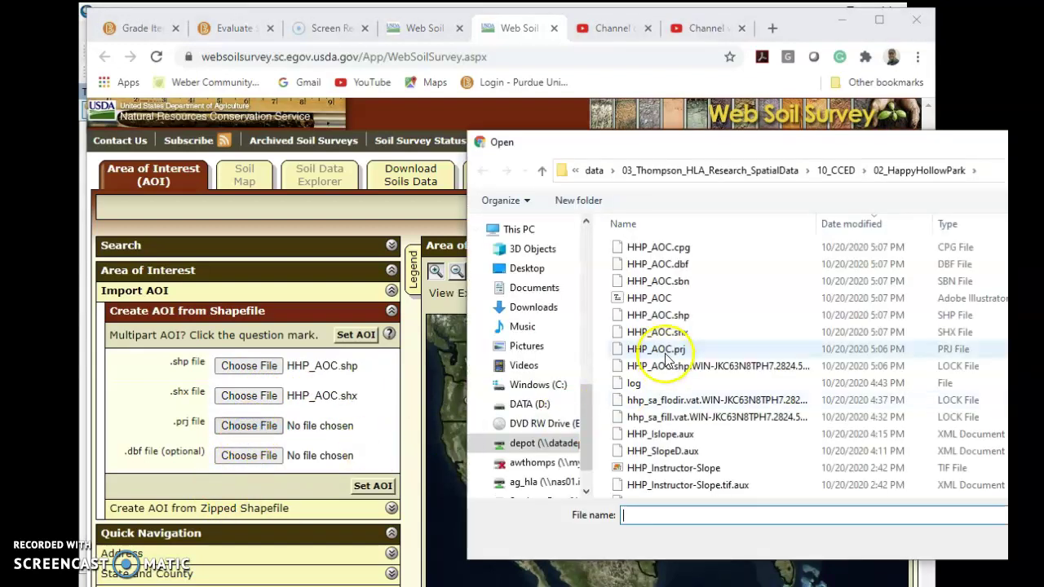
{"action": "left_click", "coordinate": [656, 349]}
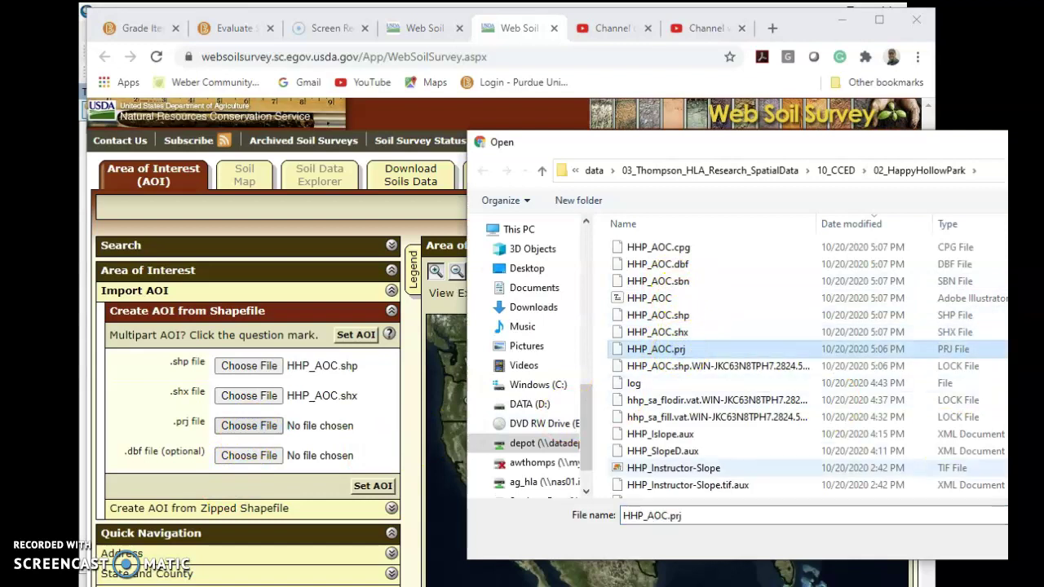
{"action": "key", "text": "Return"}
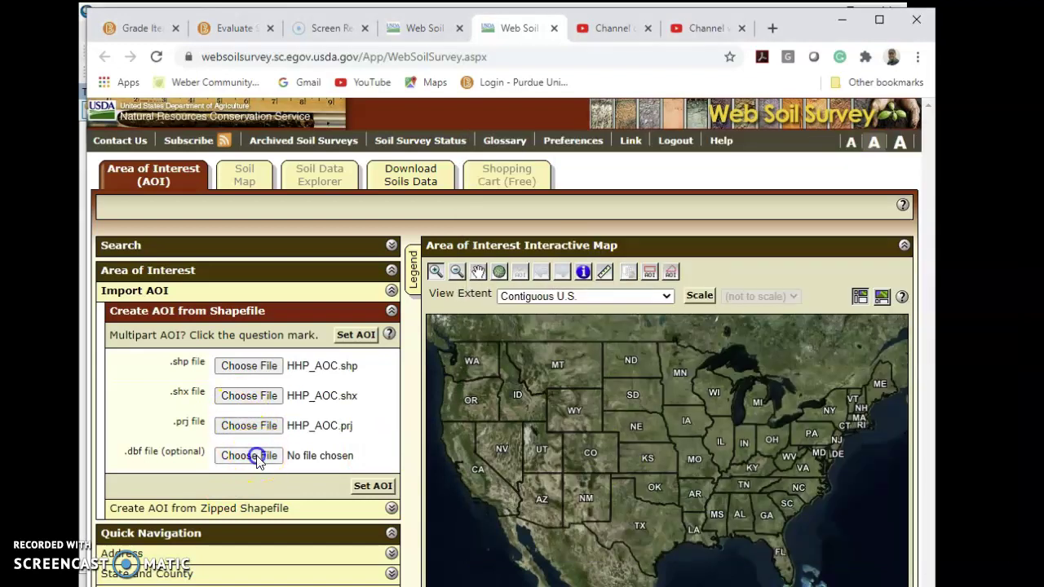
Attach HHP_AOC.dbf and set the AOI from the shapefile
{"action": "left_click", "coordinate": [249, 456]}
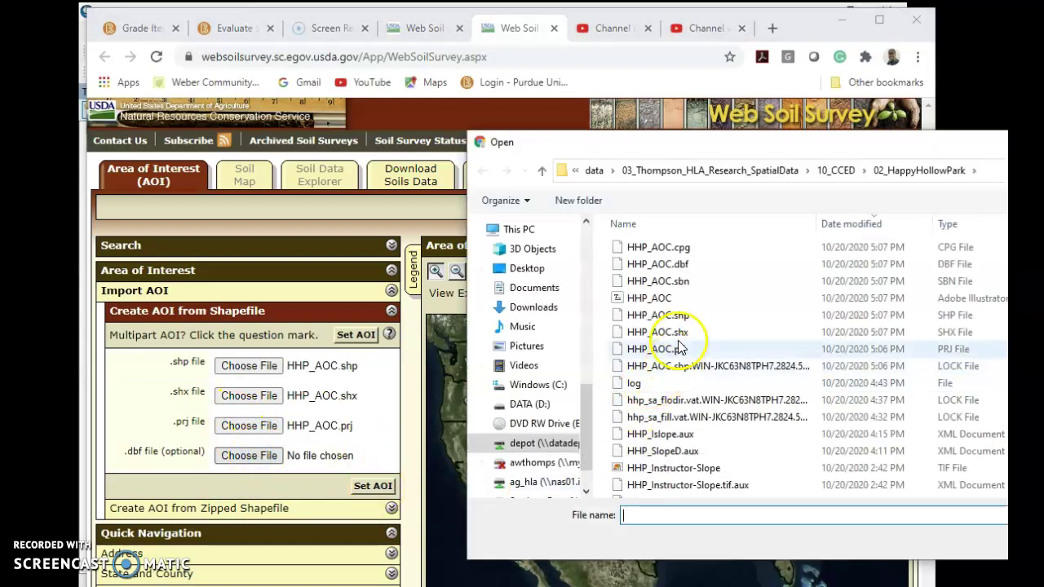
{"action": "left_click", "coordinate": [661, 264]}
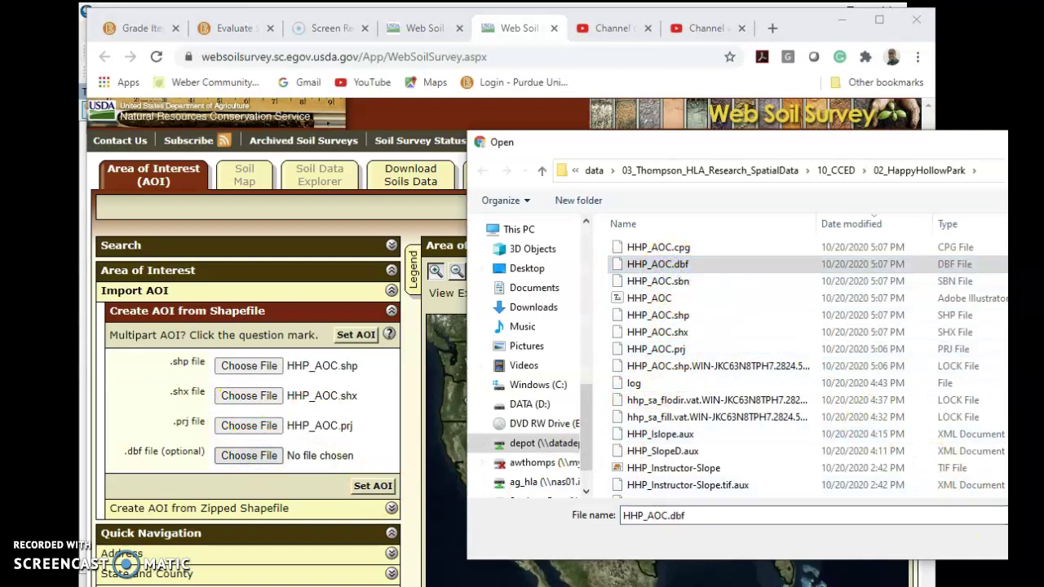
{"action": "key", "text": "Return"}
{"action": "left_click", "coordinate": [380, 488]}
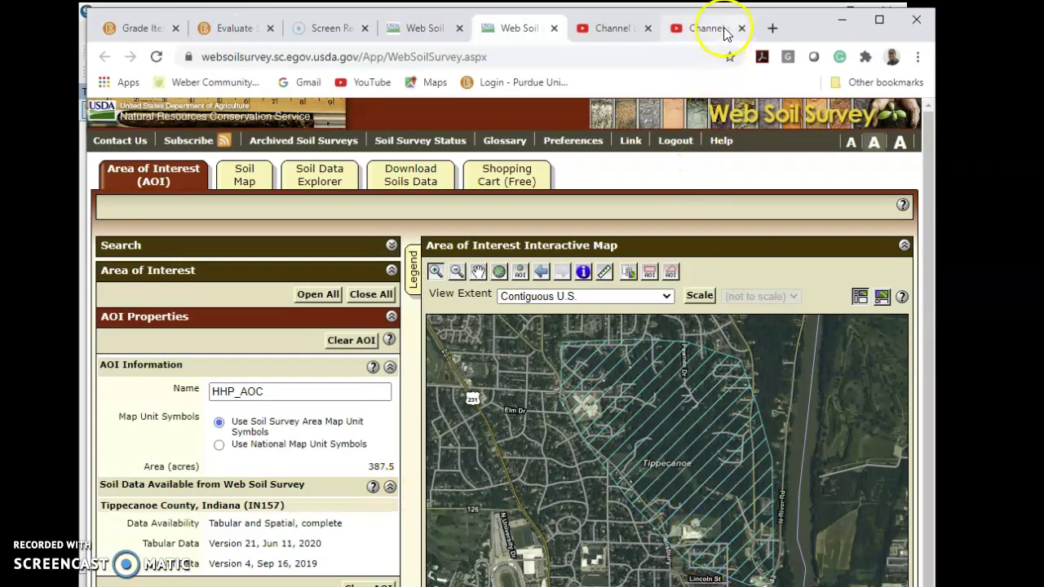
Display the Soil Map for the HHP_AOC area of interest
{"action": "left_click_drag", "start_coordinate": [804, 31], "coordinate": [794, 6]}
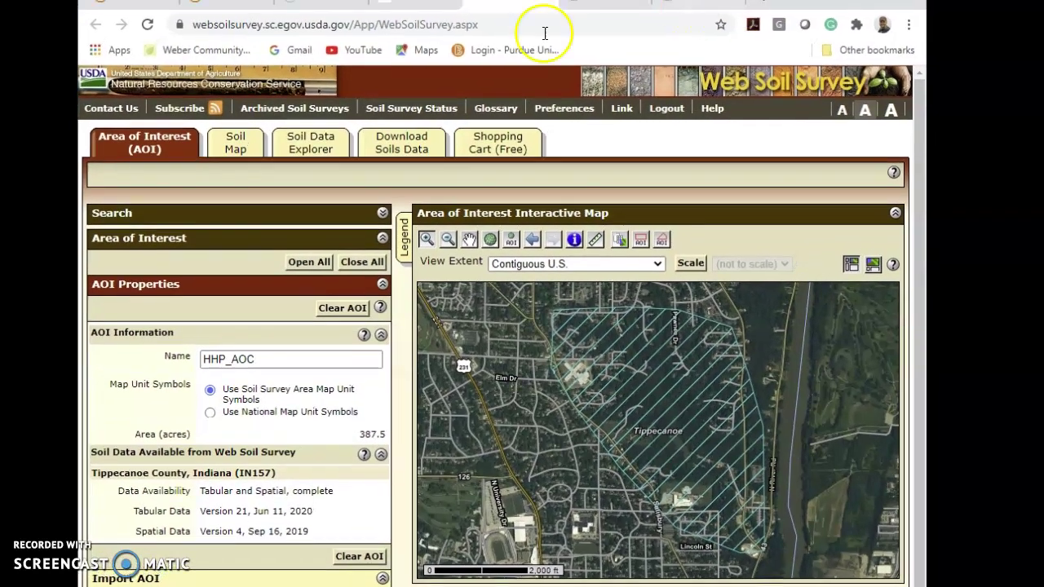
{"action": "left_click", "coordinate": [234, 147]}
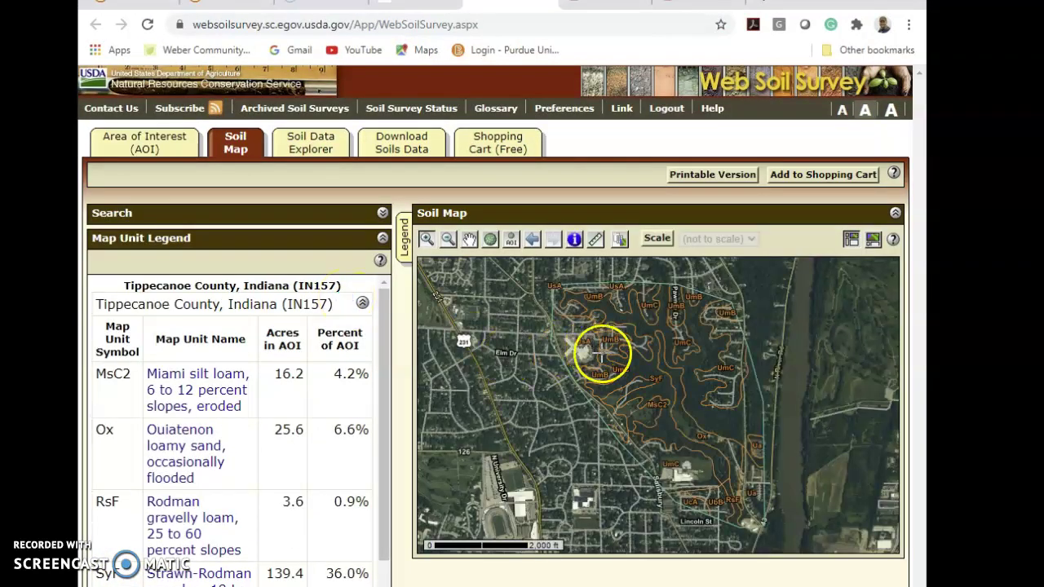
{"action": "left_click_drag", "start_coordinate": [384, 399], "coordinate": [392, 381]}
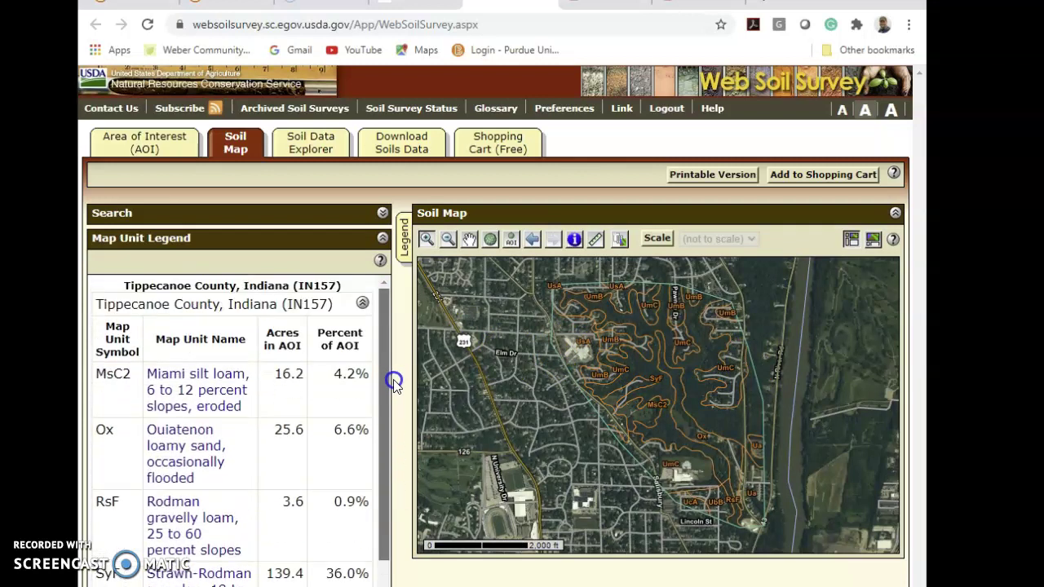
Read the MsC2 Miami silt loam Map Unit Description, then close it
{"action": "left_click", "coordinate": [226, 397]}
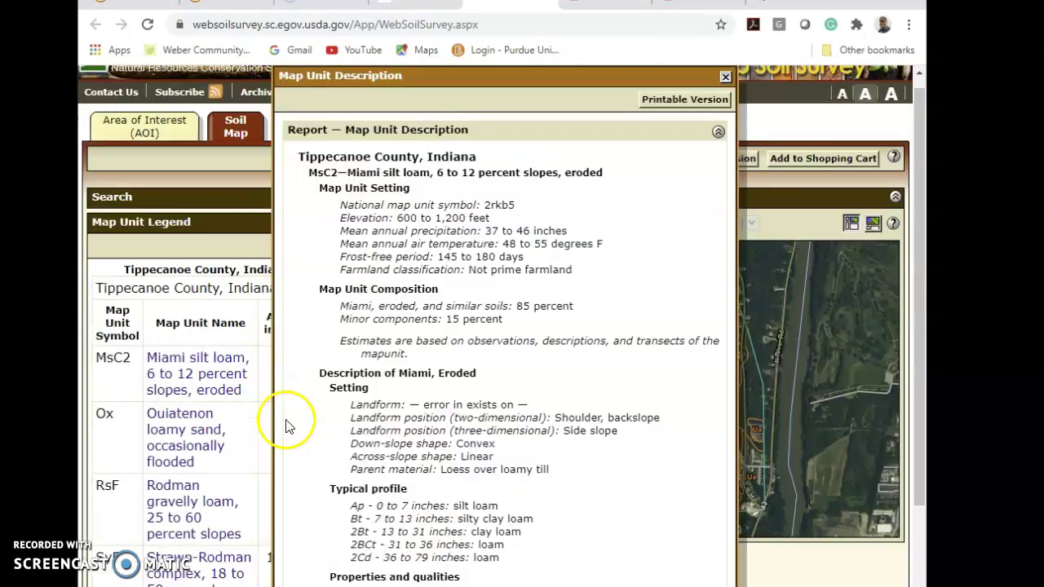
{"action": "scroll", "coordinate": [651, 473], "scroll_direction": "down", "scroll_amount": 6}
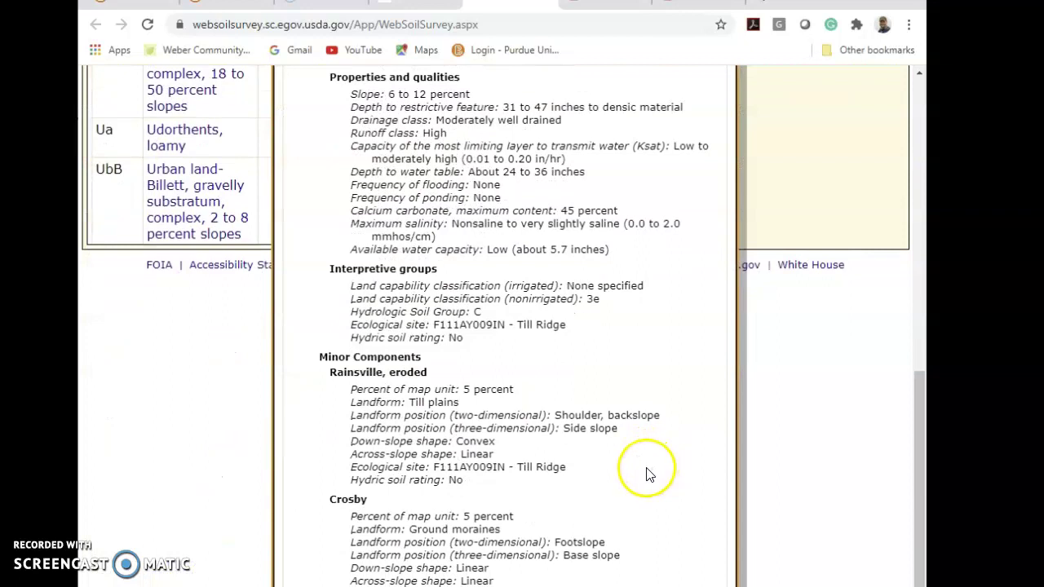
{"action": "scroll", "coordinate": [650, 473], "scroll_direction": "up", "scroll_amount": 7}
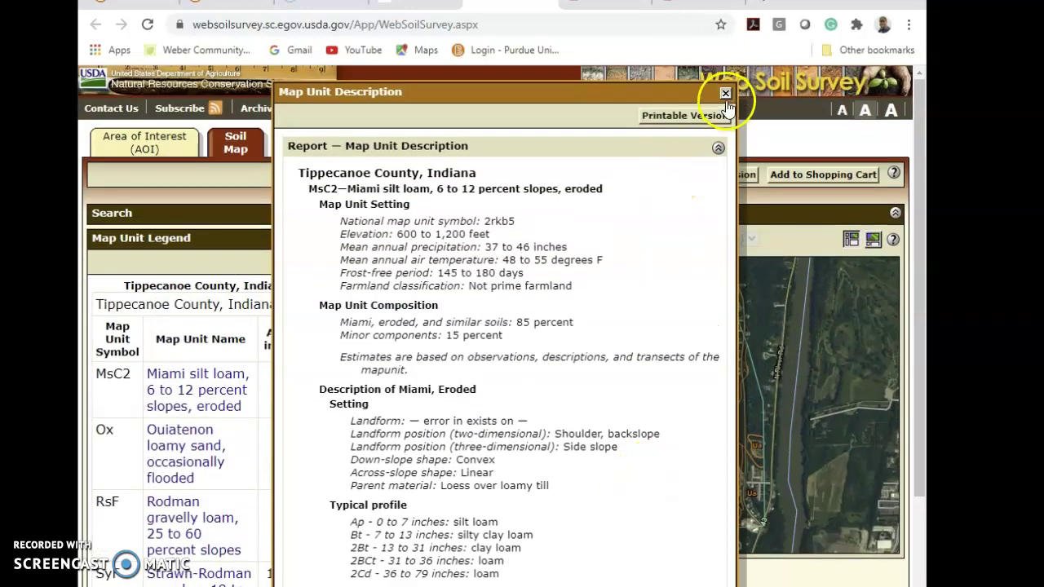
{"action": "left_click", "coordinate": [726, 94]}
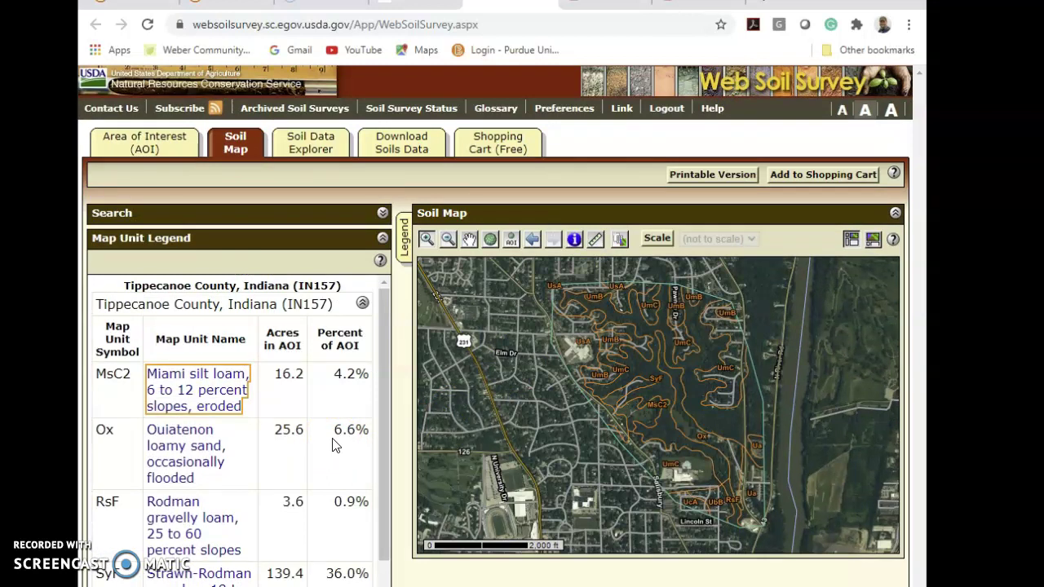
In Soil Data Explorer, expand Building Site Development and select Dwellings Without Basements
{"action": "left_click", "coordinate": [318, 147]}
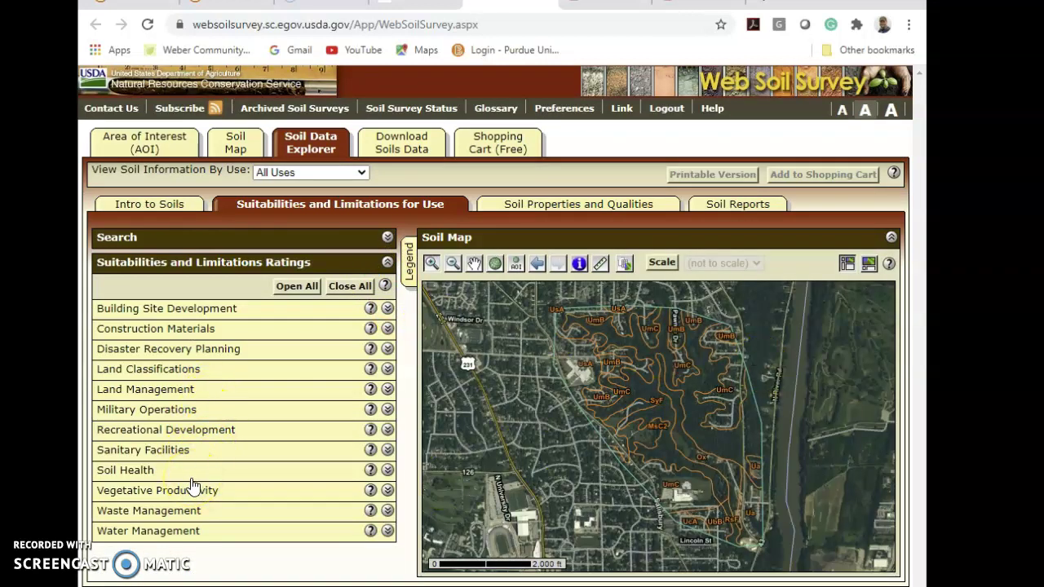
{"action": "left_click", "coordinate": [388, 309]}
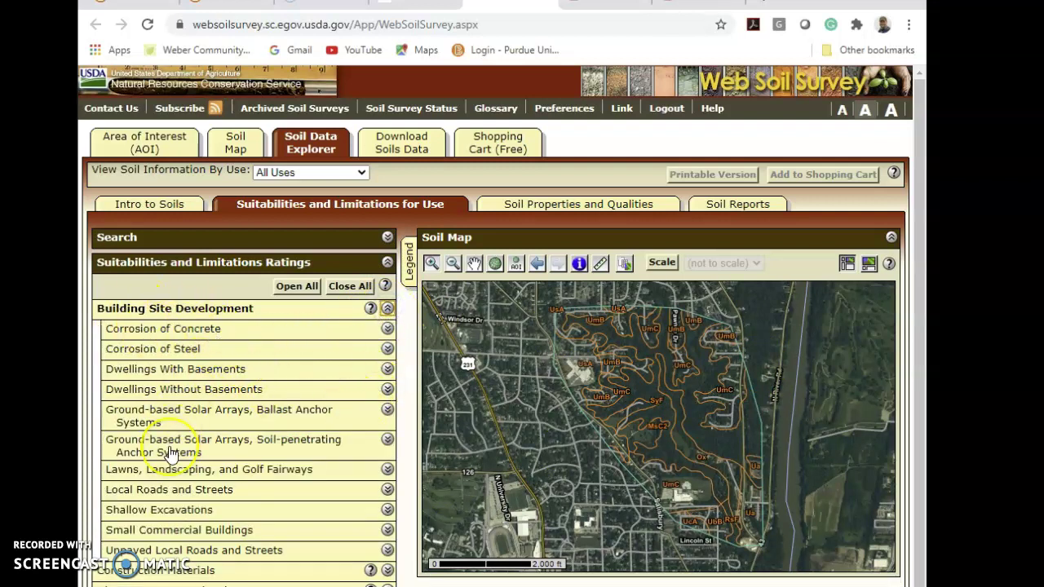
{"action": "left_click", "coordinate": [129, 377]}
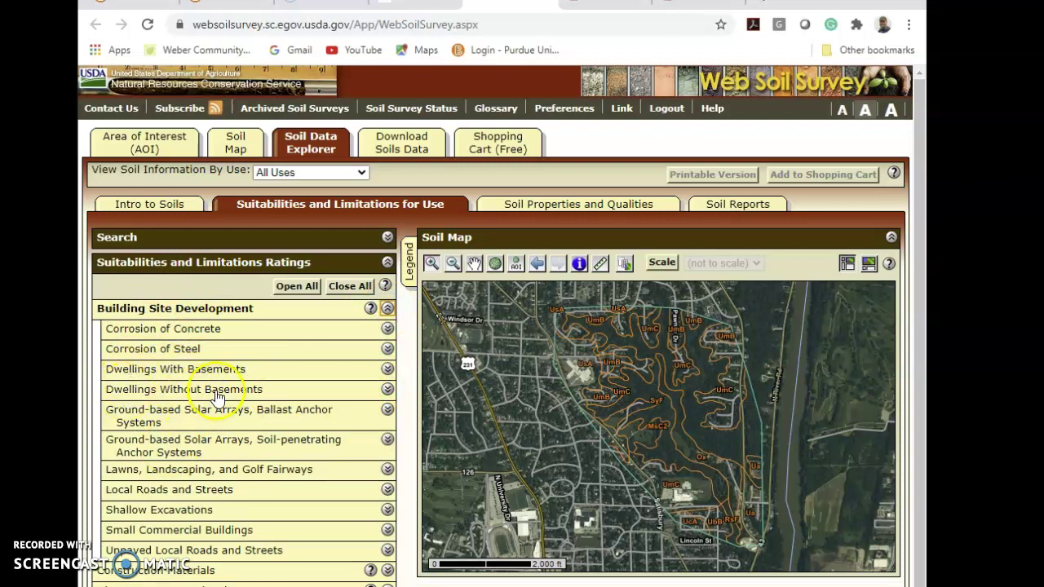
{"action": "left_click", "coordinate": [387, 391]}
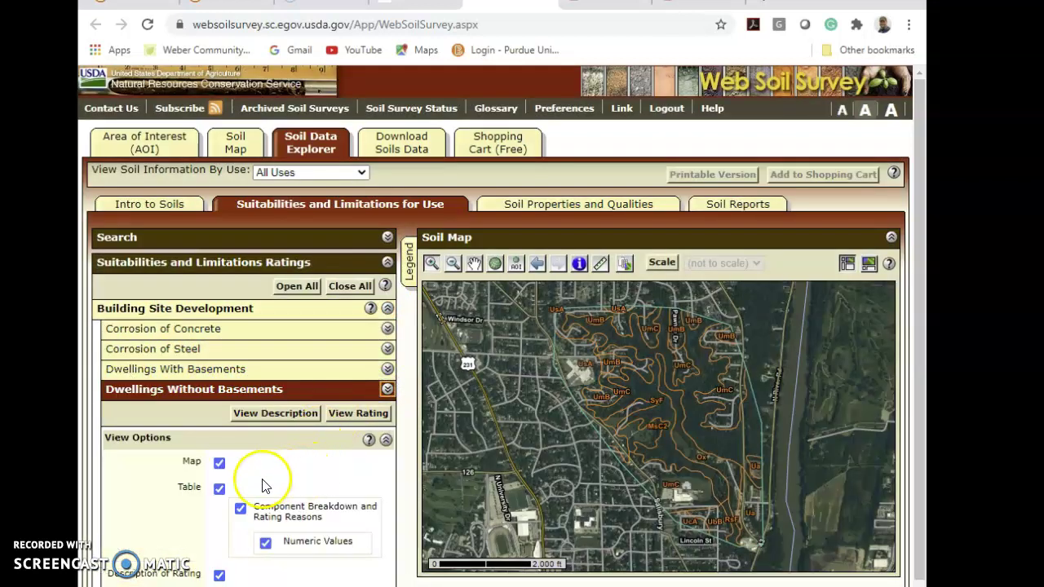
{"action": "scroll", "coordinate": [286, 481], "scroll_direction": "down", "scroll_amount": 1}
{"action": "scroll", "coordinate": [300, 467], "scroll_direction": "down", "scroll_amount": 2}
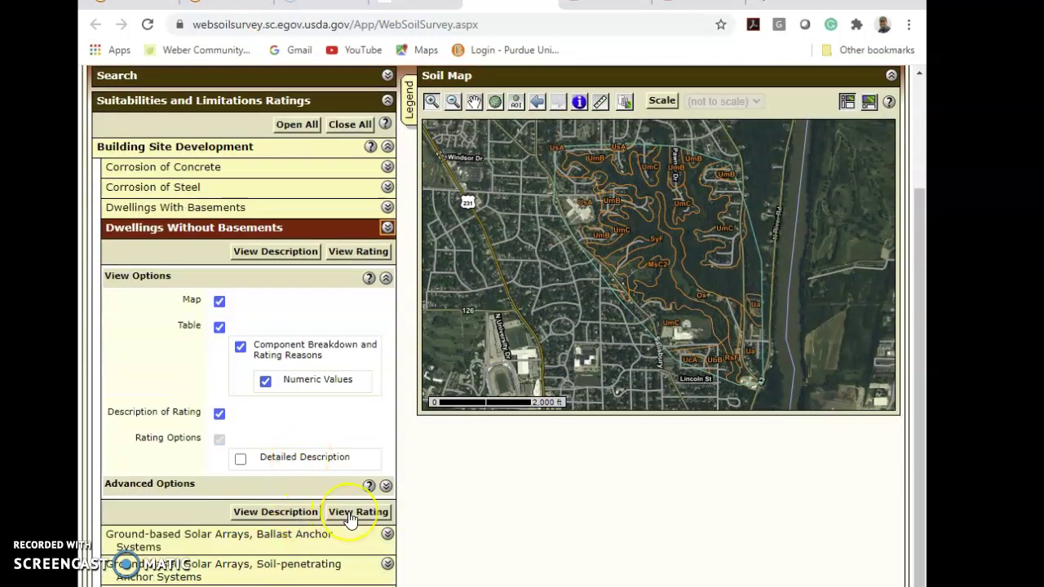
{"action": "left_click", "coordinate": [342, 514]}
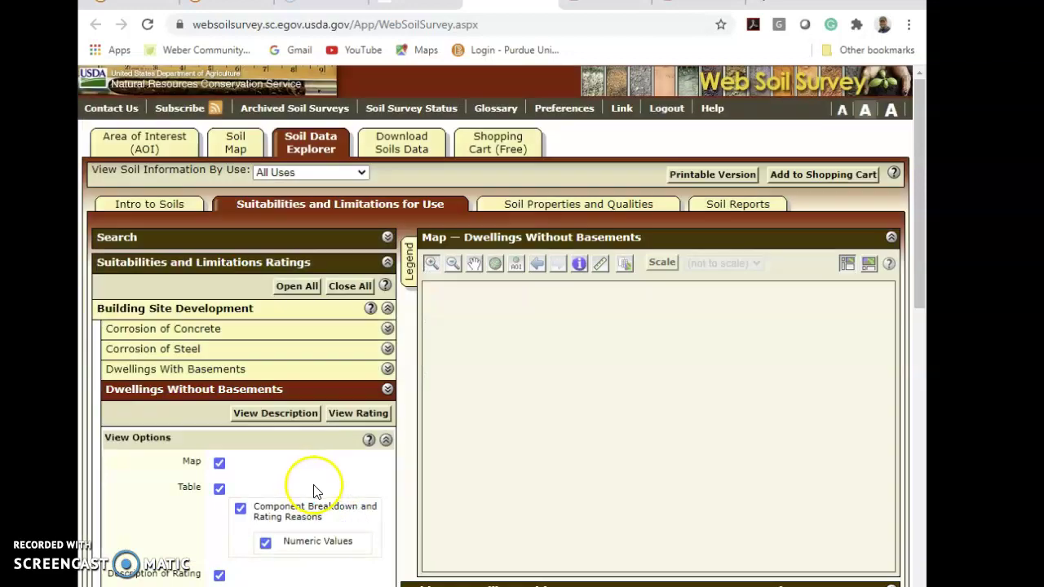
{"action": "scroll", "coordinate": [467, 499], "scroll_direction": "down", "scroll_amount": 4}
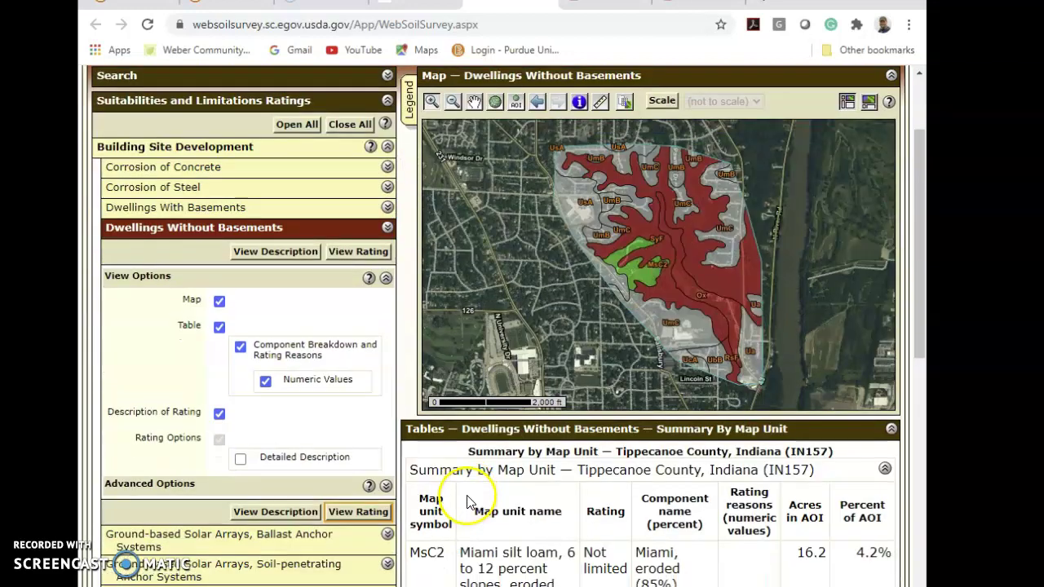
{"action": "scroll", "coordinate": [699, 482], "scroll_direction": "down", "scroll_amount": 2}
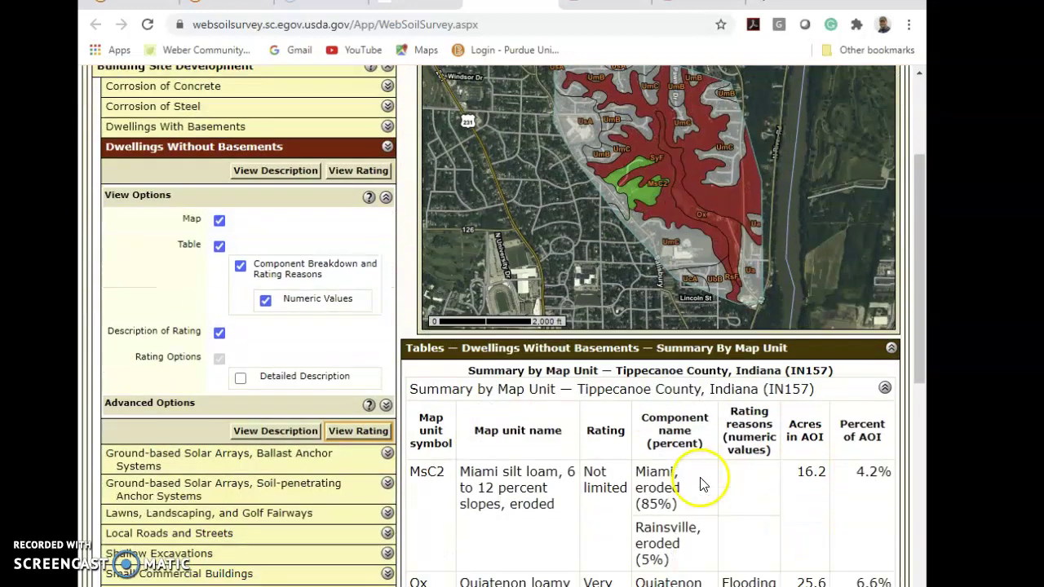
{"action": "scroll", "coordinate": [694, 424], "scroll_direction": "up", "scroll_amount": 4}
{"action": "scroll", "coordinate": [697, 394], "scroll_direction": "down", "scroll_amount": 2}
{"action": "scroll", "coordinate": [703, 392], "scroll_direction": "down", "scroll_amount": 2}
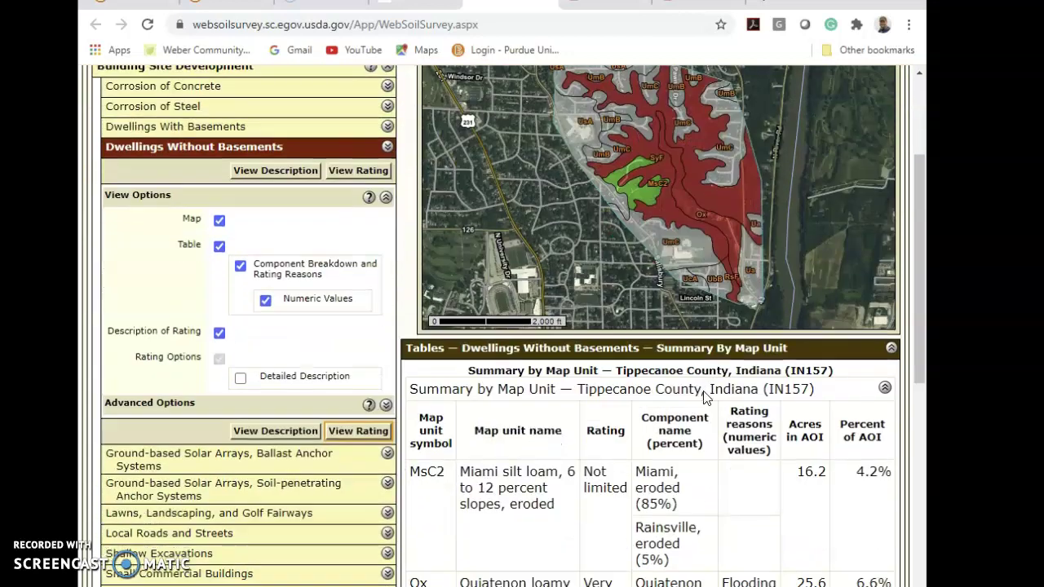
{"action": "scroll", "coordinate": [706, 398], "scroll_direction": "down", "scroll_amount": 4}
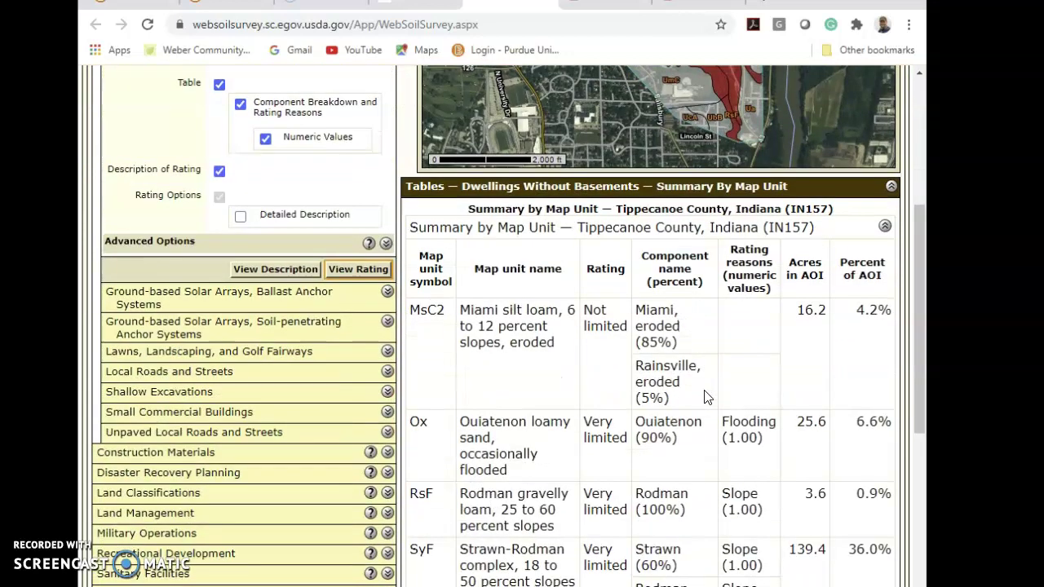
{"action": "scroll", "coordinate": [707, 398], "scroll_direction": "down", "scroll_amount": 16}
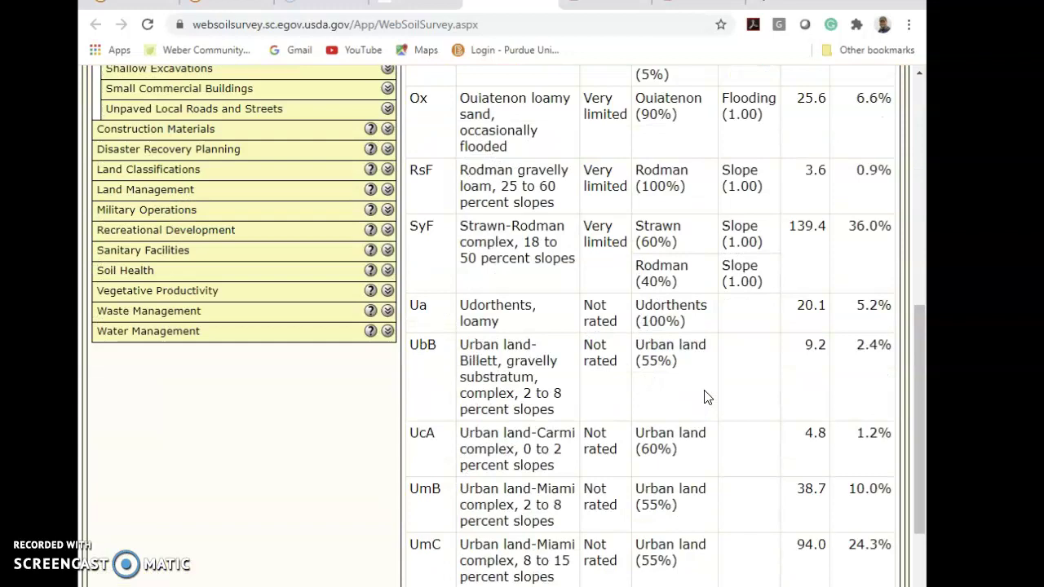
{"action": "scroll", "coordinate": [707, 396], "scroll_direction": "up", "scroll_amount": 18}
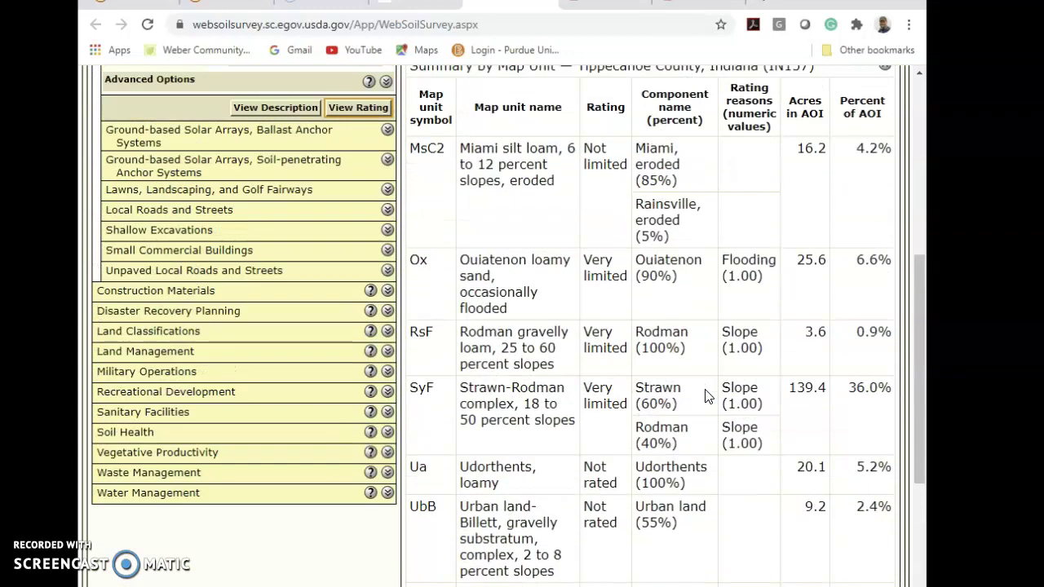
{"action": "scroll", "coordinate": [707, 396], "scroll_direction": "up", "scroll_amount": 4}
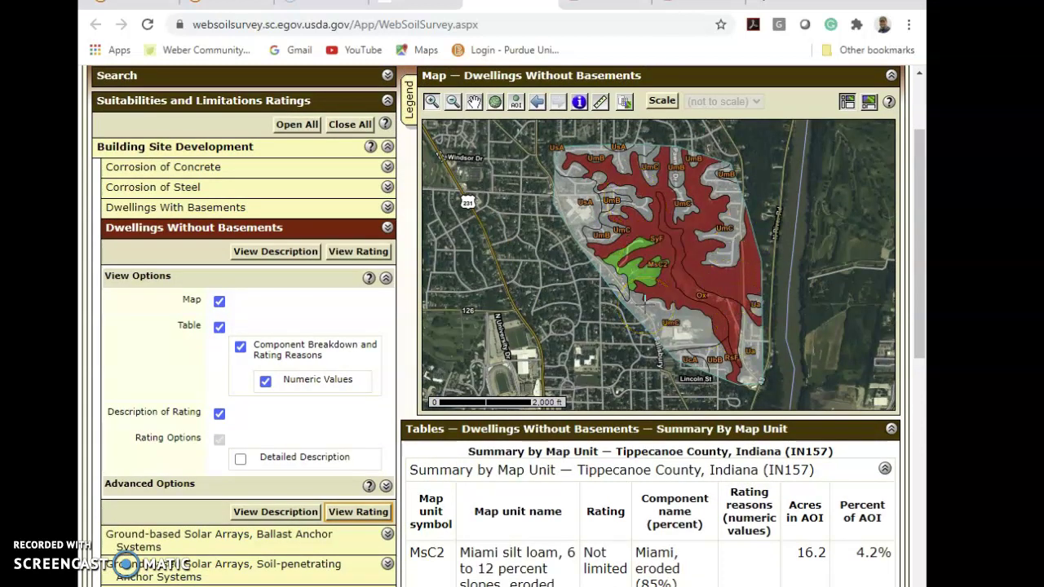
{"action": "scroll", "coordinate": [803, 445], "scroll_direction": "down", "scroll_amount": 3}
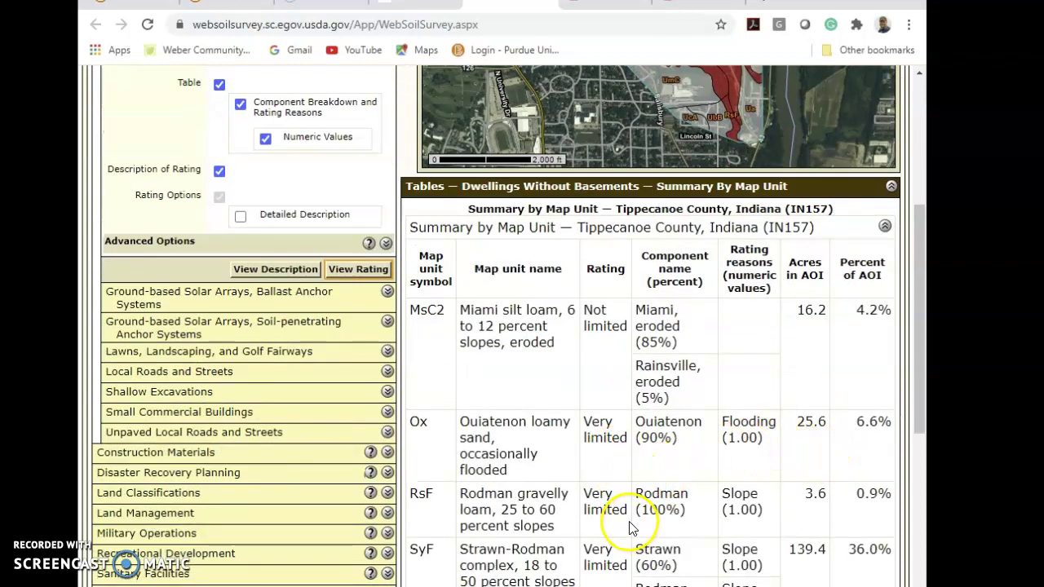
{"action": "scroll", "coordinate": [631, 528], "scroll_direction": "down", "scroll_amount": 1}
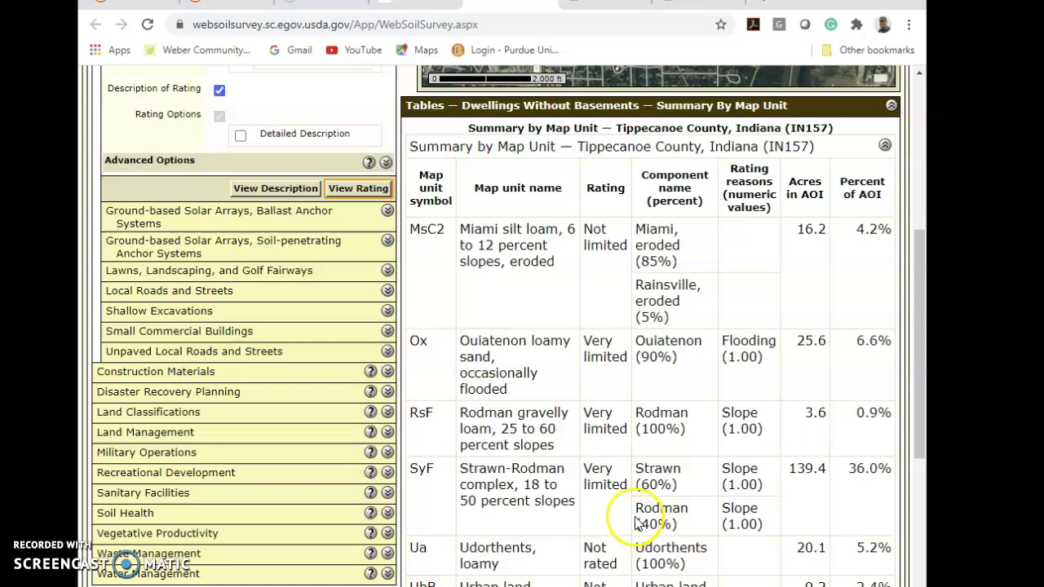
{"action": "scroll", "coordinate": [633, 527], "scroll_direction": "up", "scroll_amount": 4}
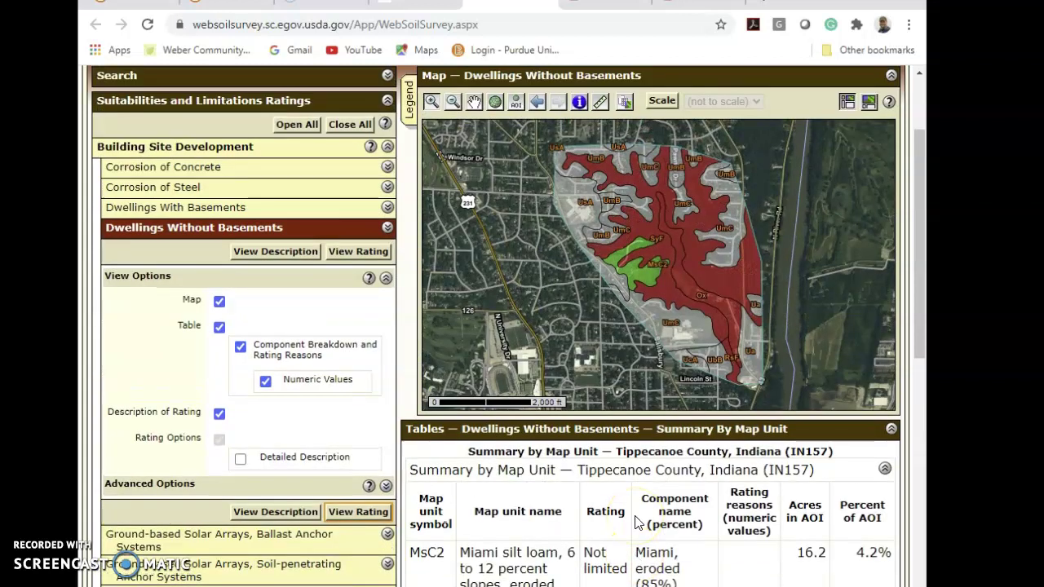
{"action": "scroll", "coordinate": [645, 518], "scroll_direction": "down", "scroll_amount": 1}
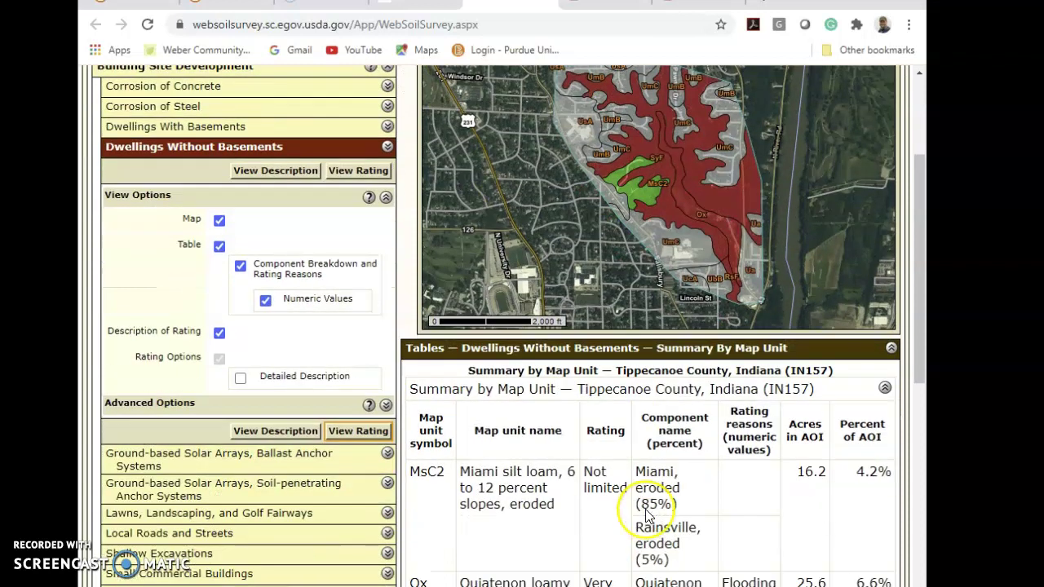
{"action": "scroll", "coordinate": [649, 517], "scroll_direction": "down", "scroll_amount": 2}
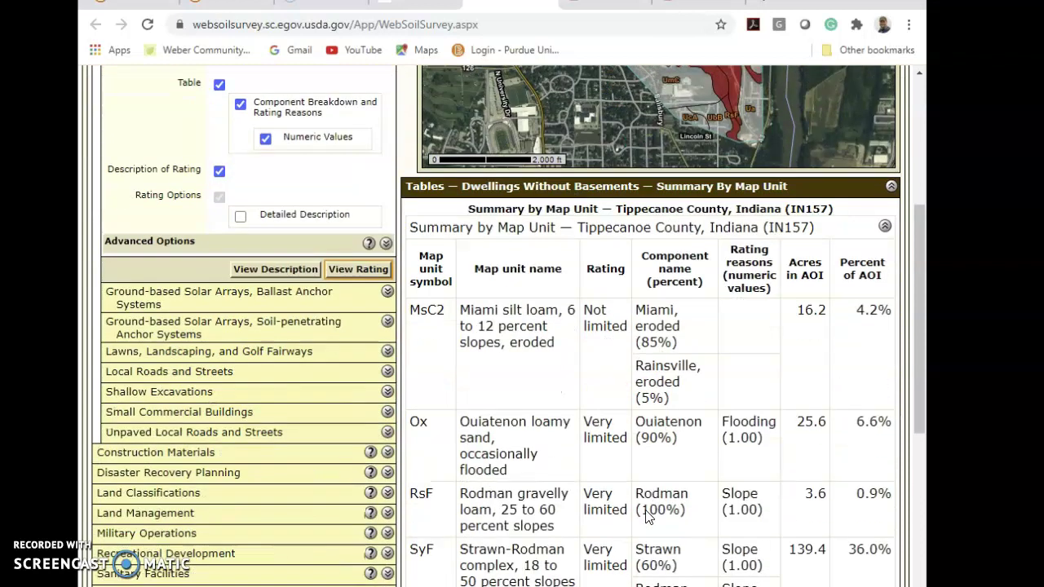
{"action": "scroll", "coordinate": [649, 516], "scroll_direction": "down", "scroll_amount": 1}
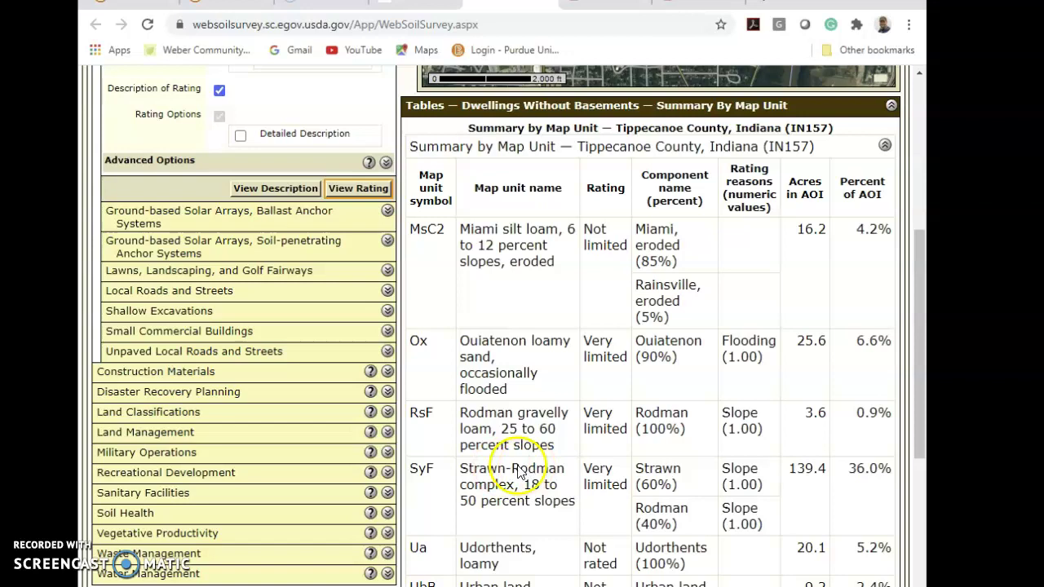
{"action": "scroll", "coordinate": [320, 383], "scroll_direction": "up", "scroll_amount": 4}
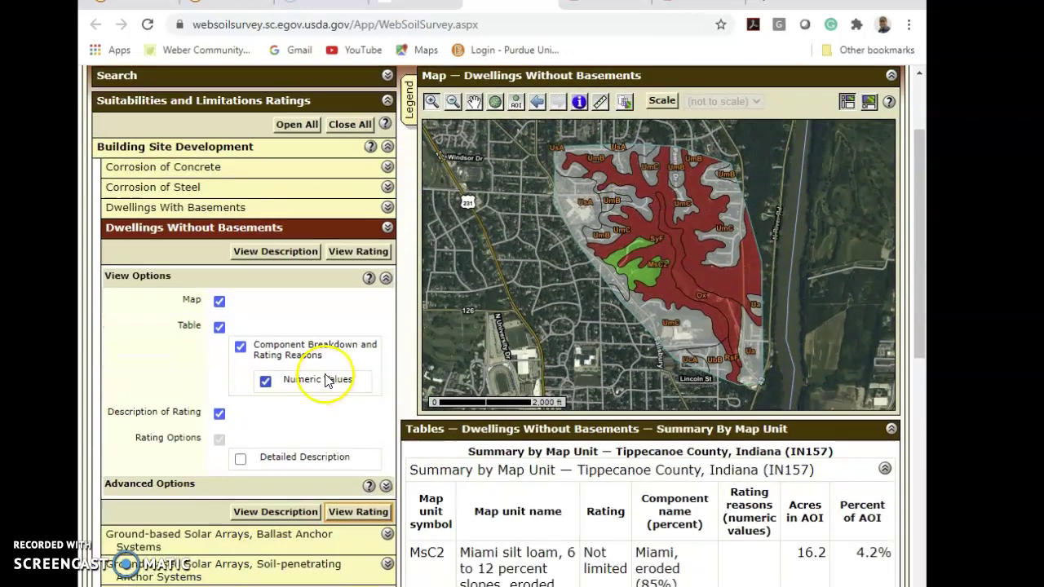
{"action": "scroll", "coordinate": [325, 381], "scroll_direction": "down", "scroll_amount": 4}
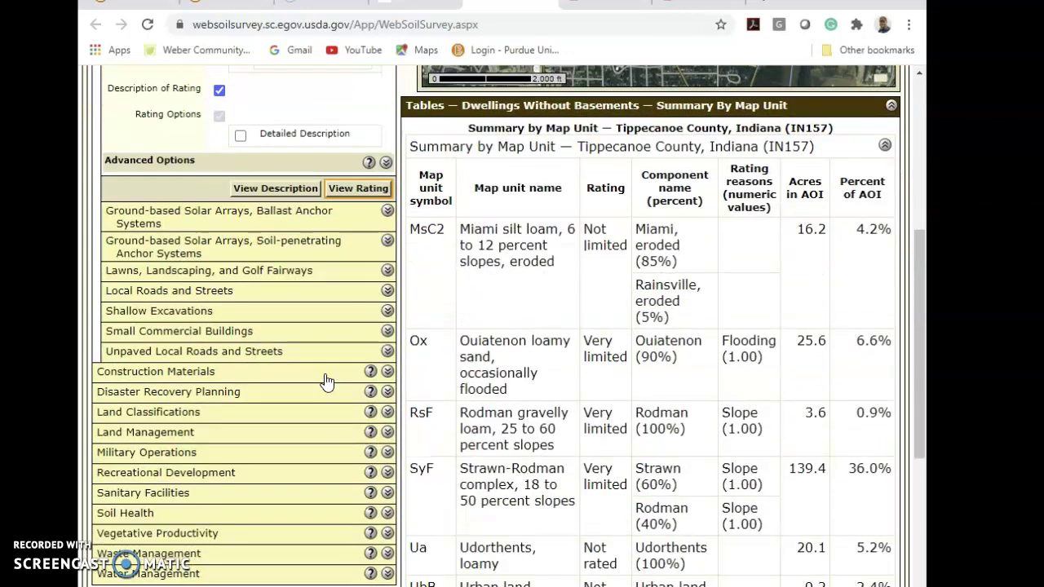
{"action": "scroll", "coordinate": [325, 381], "scroll_direction": "down", "scroll_amount": 1}
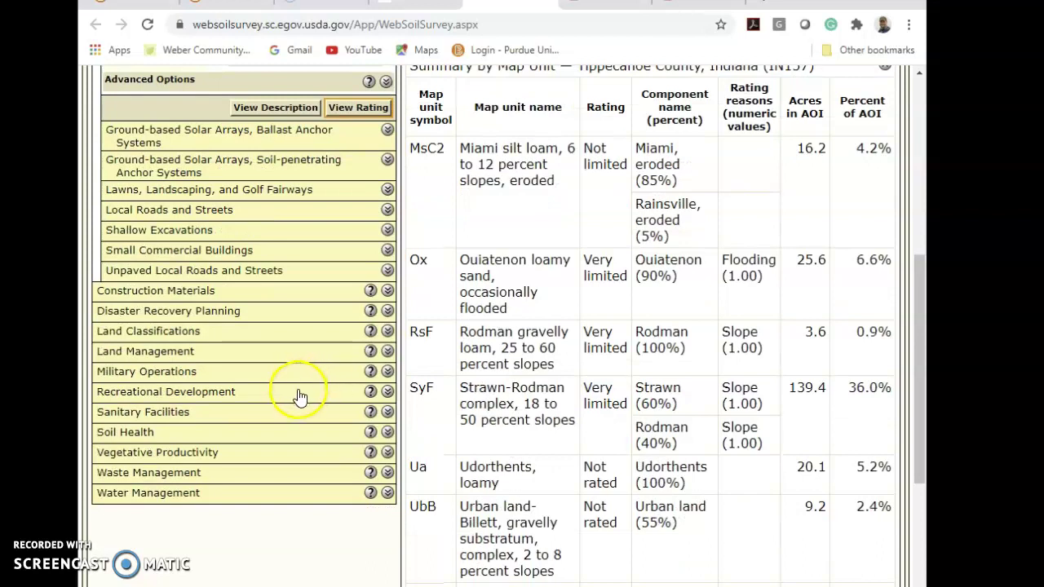
Expand Recreational Development and select the Playgrounds rating
{"action": "left_click", "coordinate": [387, 391]}
{"action": "scroll", "coordinate": [336, 418], "scroll_direction": "down", "scroll_amount": 1}
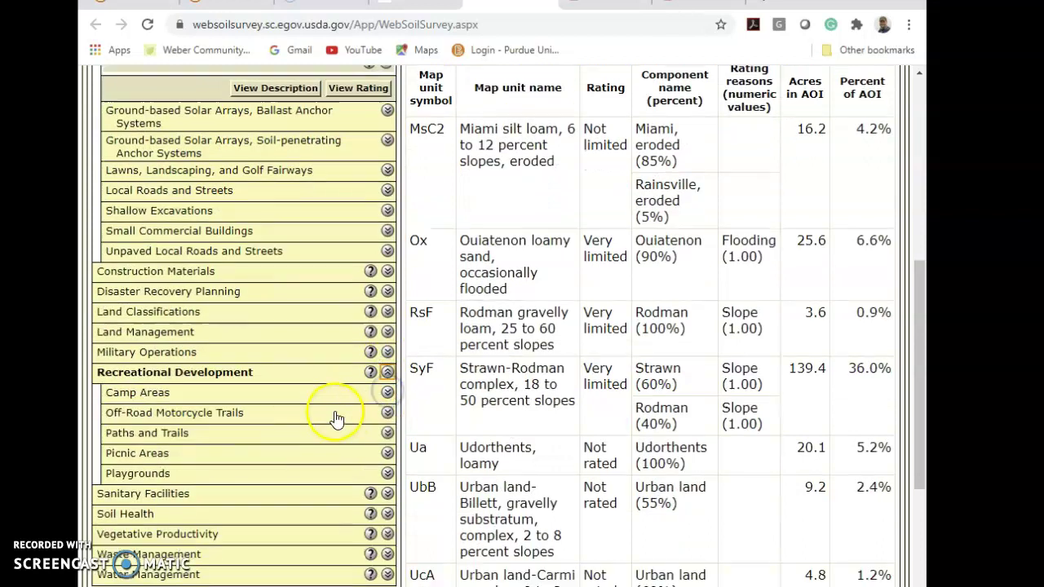
{"action": "left_click", "coordinate": [157, 414]}
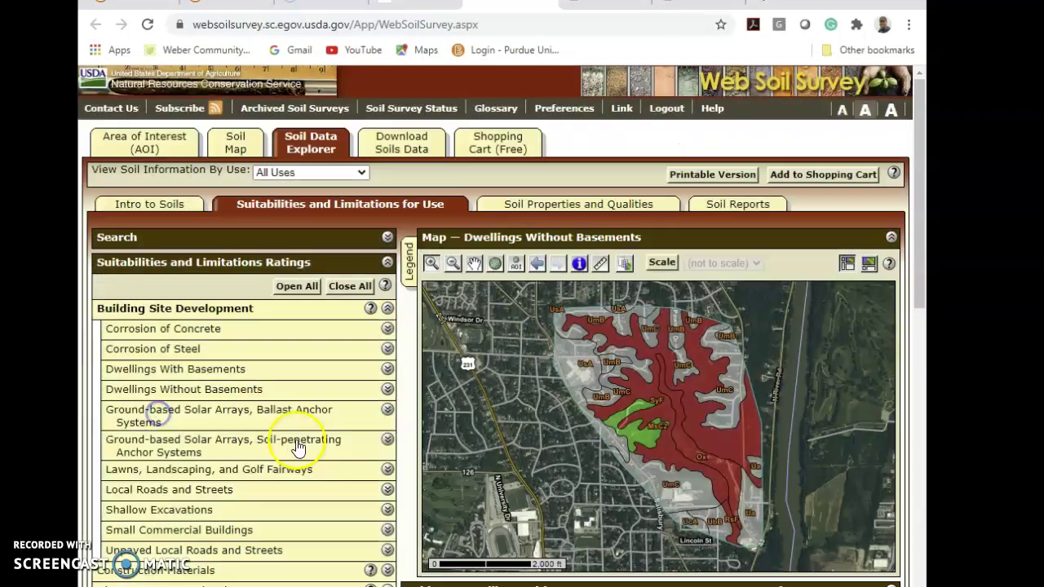
{"action": "scroll", "coordinate": [298, 448], "scroll_direction": "down", "scroll_amount": 2}
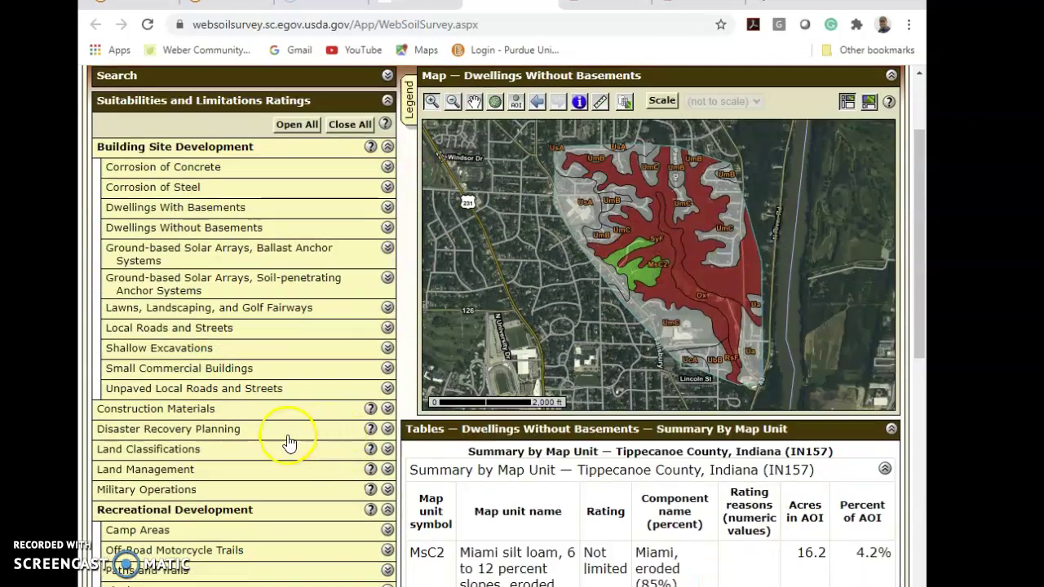
{"action": "scroll", "coordinate": [287, 443], "scroll_direction": "down", "scroll_amount": 1}
{"action": "scroll", "coordinate": [240, 473], "scroll_direction": "down", "scroll_amount": 2}
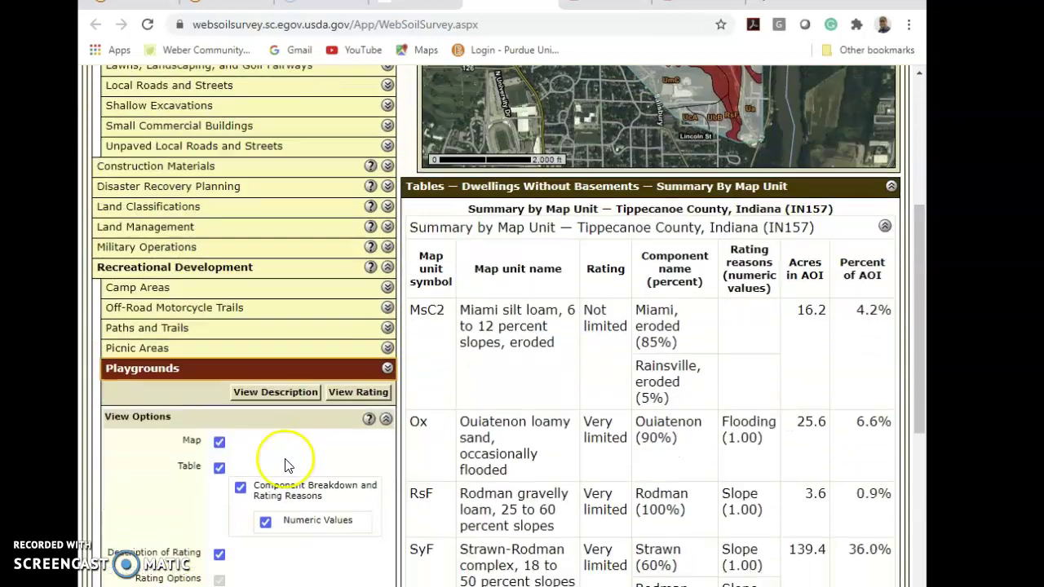
View the Playgrounds rating map and review its summary table, including MsC2's slope limitation
{"action": "left_click", "coordinate": [353, 393]}
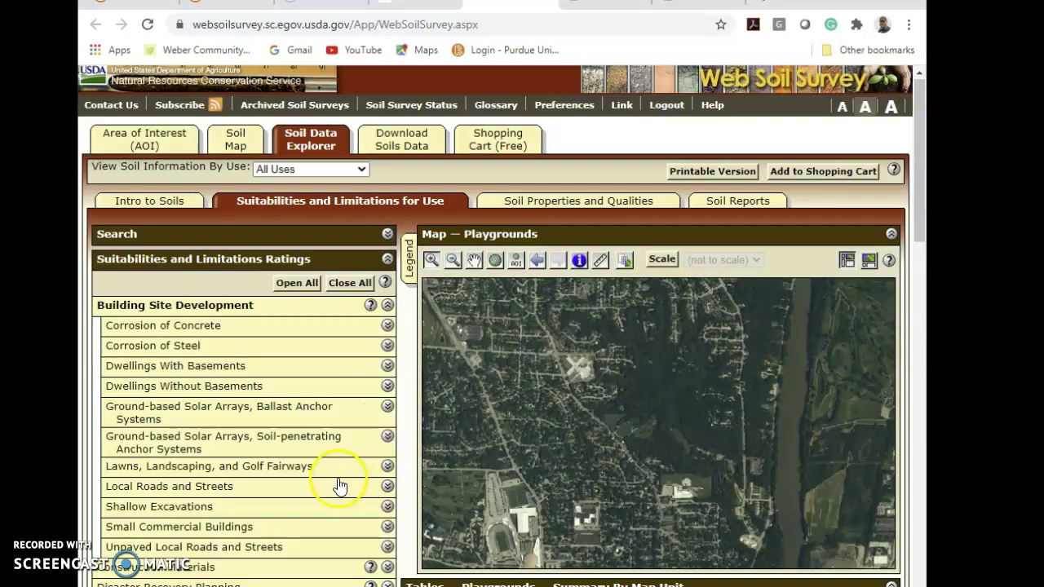
{"action": "scroll", "coordinate": [340, 487], "scroll_direction": "down", "scroll_amount": 6}
{"action": "scroll", "coordinate": [614, 384], "scroll_direction": "down", "scroll_amount": 9}
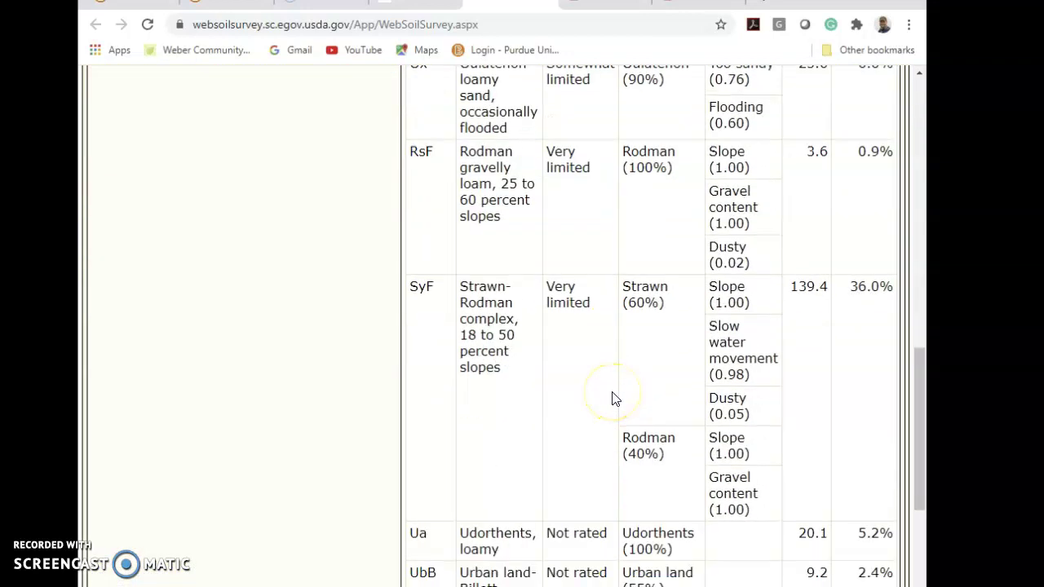
{"action": "scroll", "coordinate": [615, 398], "scroll_direction": "down", "scroll_amount": 7}
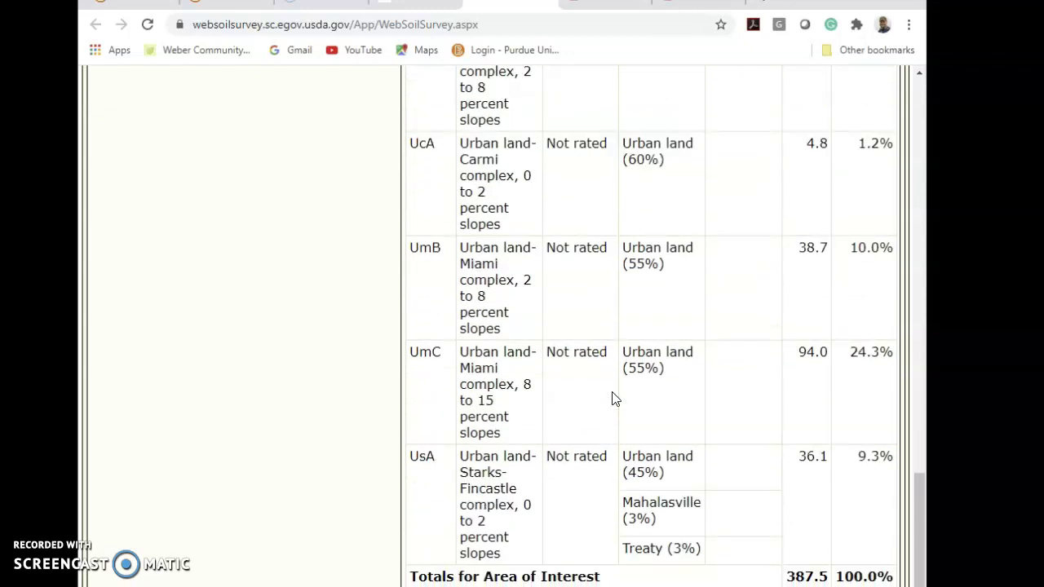
{"action": "scroll", "coordinate": [757, 430], "scroll_direction": "up", "scroll_amount": 11}
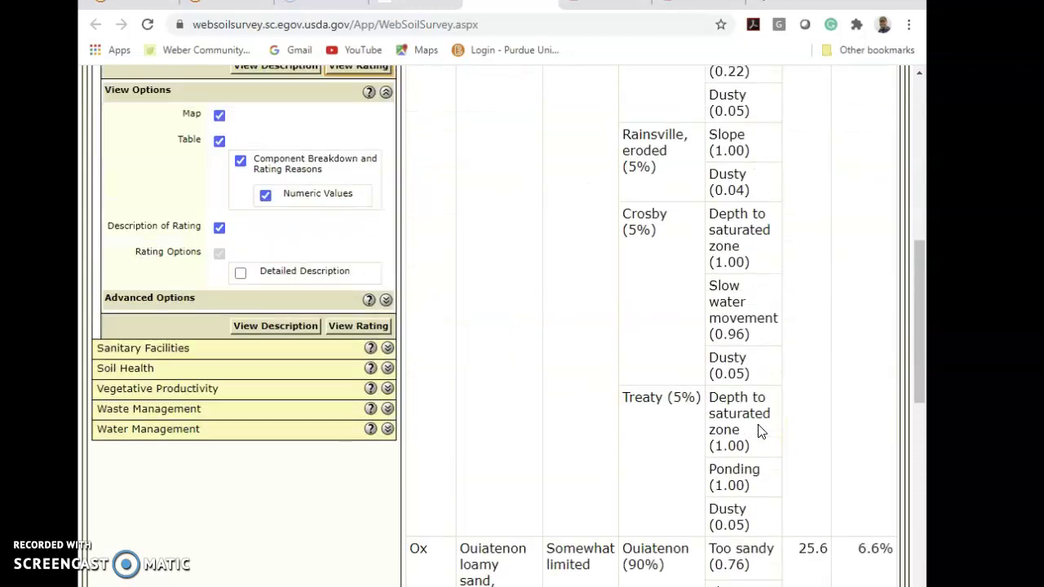
{"action": "scroll", "coordinate": [633, 553], "scroll_direction": "up", "scroll_amount": 6}
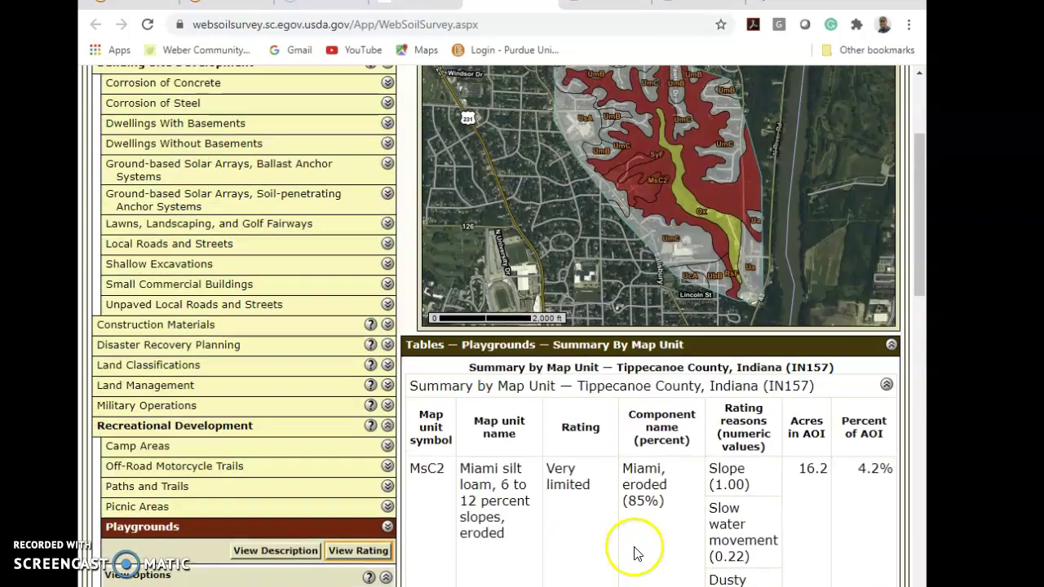
{"action": "scroll", "coordinate": [635, 554], "scroll_direction": "up", "scroll_amount": 2}
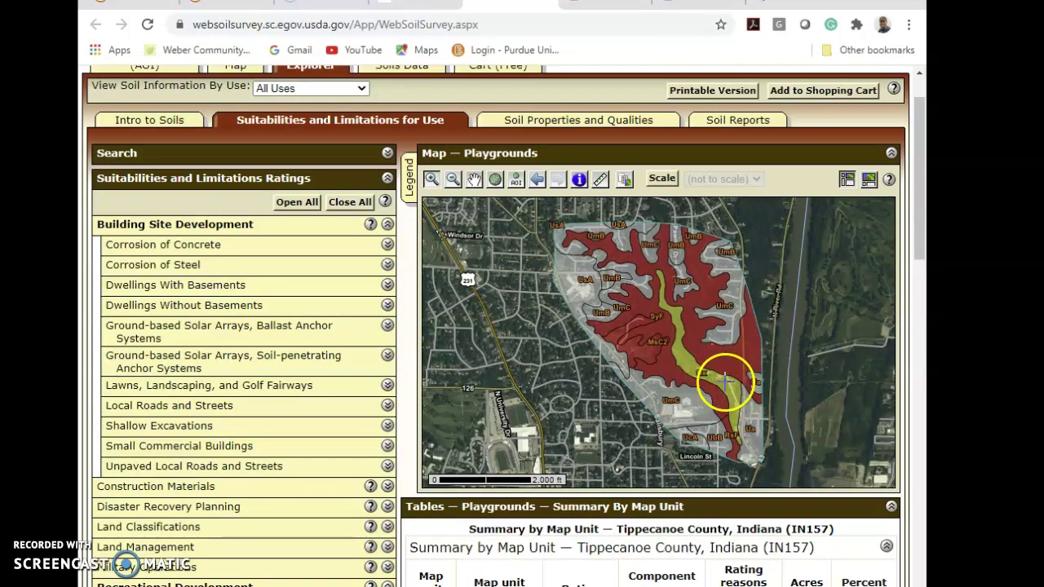
{"action": "scroll", "coordinate": [306, 530], "scroll_direction": "down", "scroll_amount": 2}
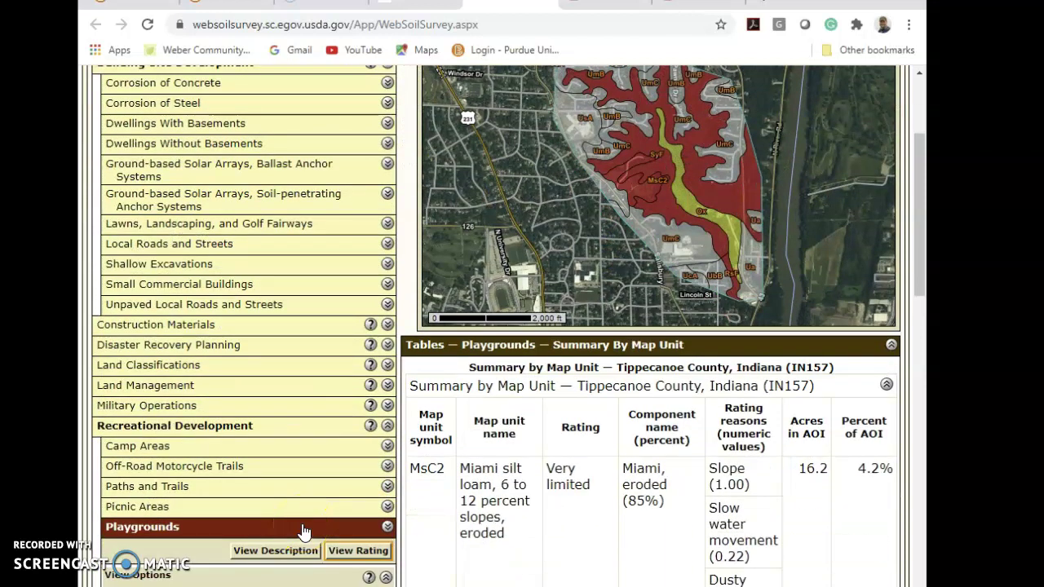
{"action": "scroll", "coordinate": [338, 461], "scroll_direction": "up", "scroll_amount": 1}
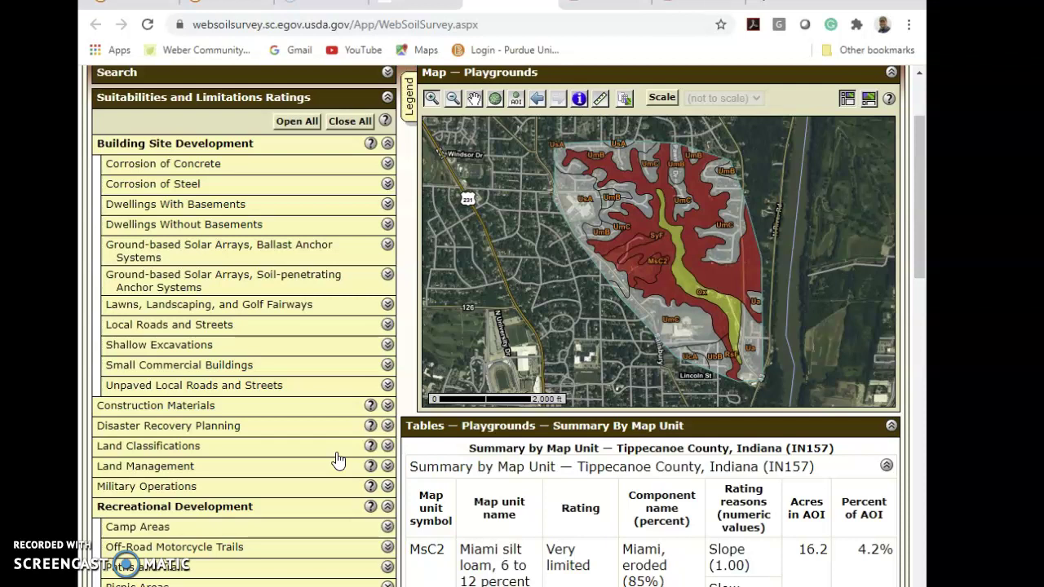
{"action": "left_click", "coordinate": [212, 412]}
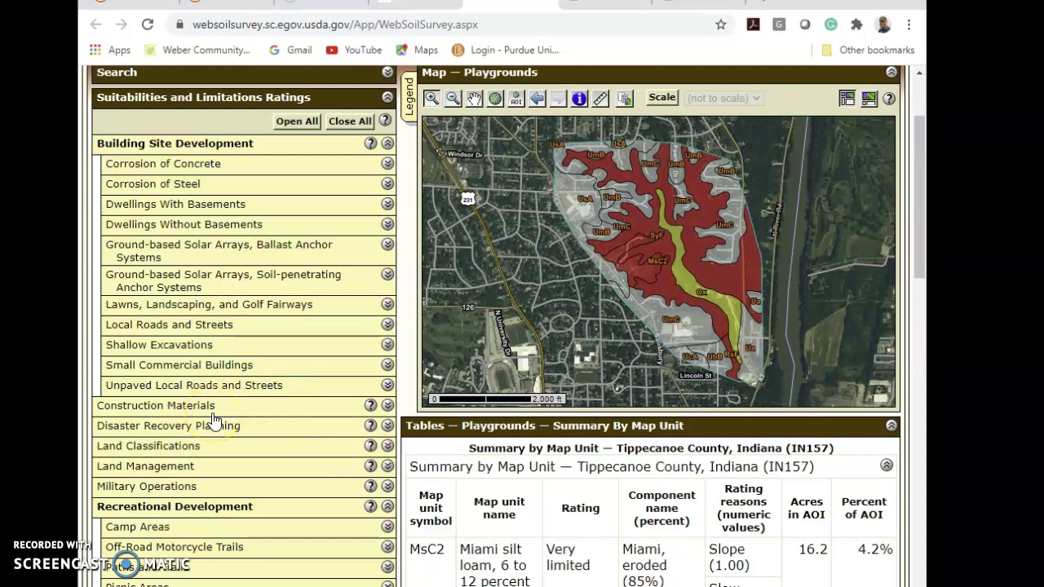